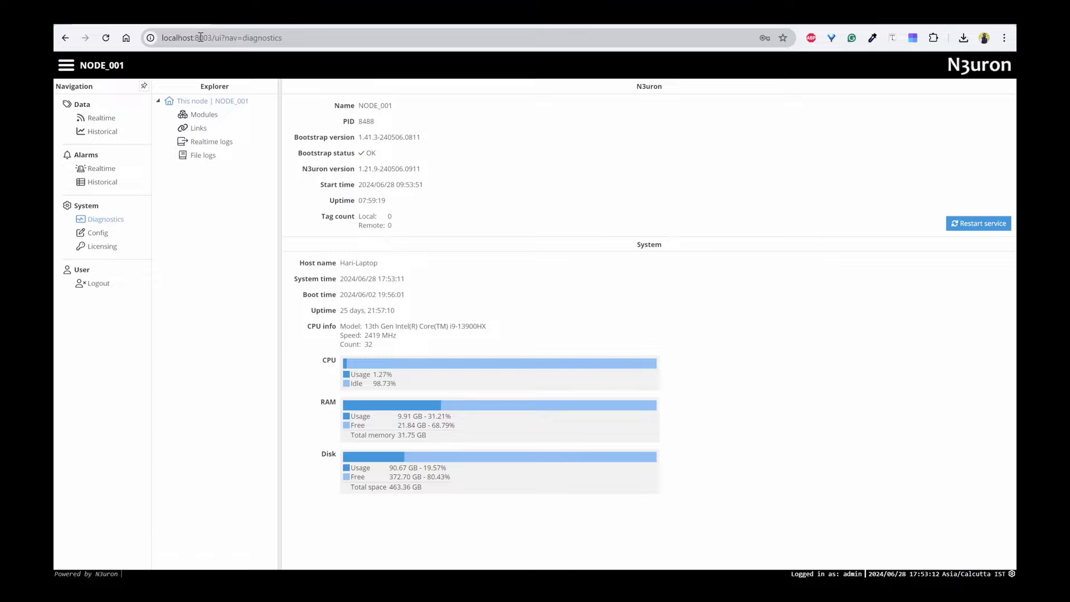
Reload the node interface and create a new module named DLMS in the node's module configuration.
click(294, 37)
key(Return)
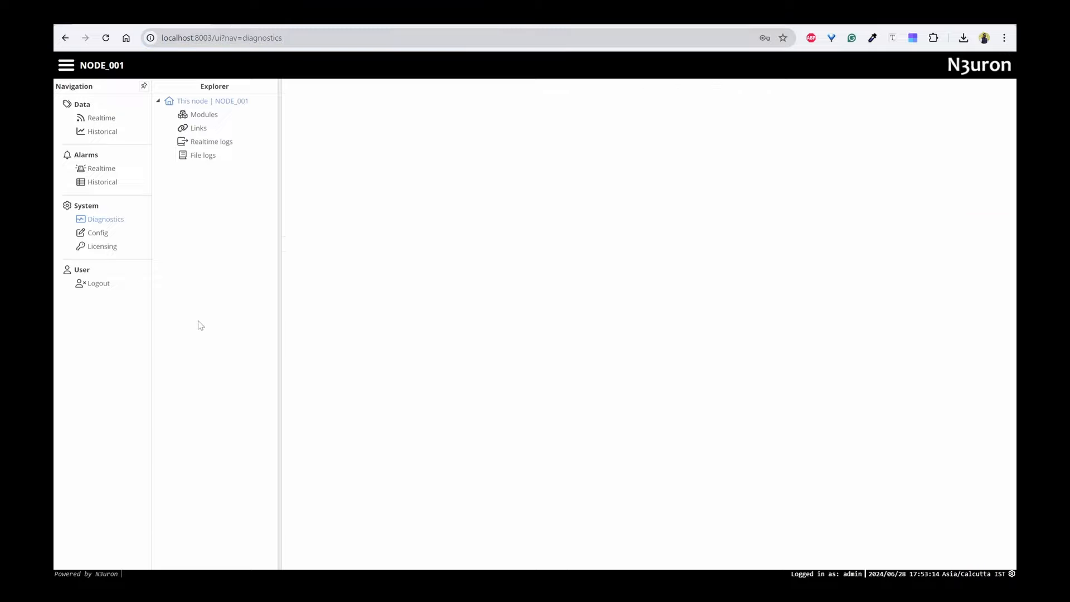
click(98, 237)
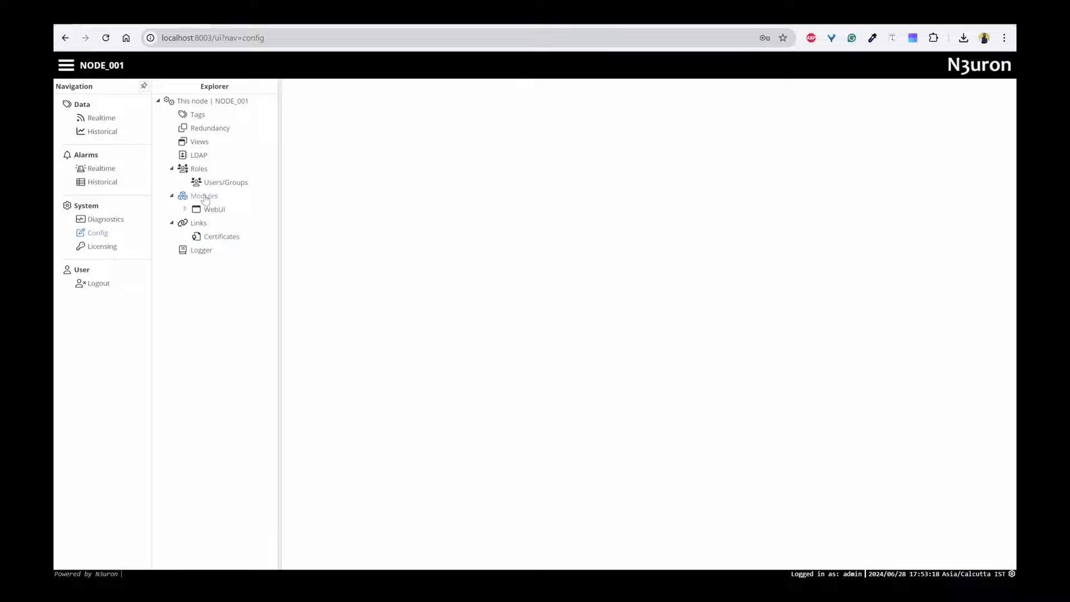
click(204, 197)
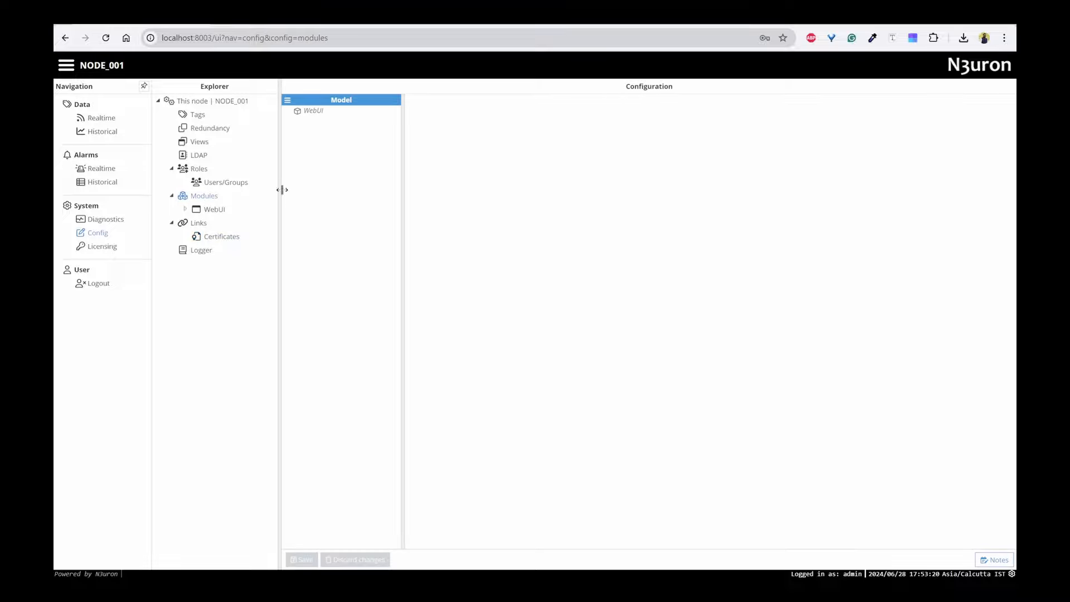
click(287, 100)
click(310, 114)
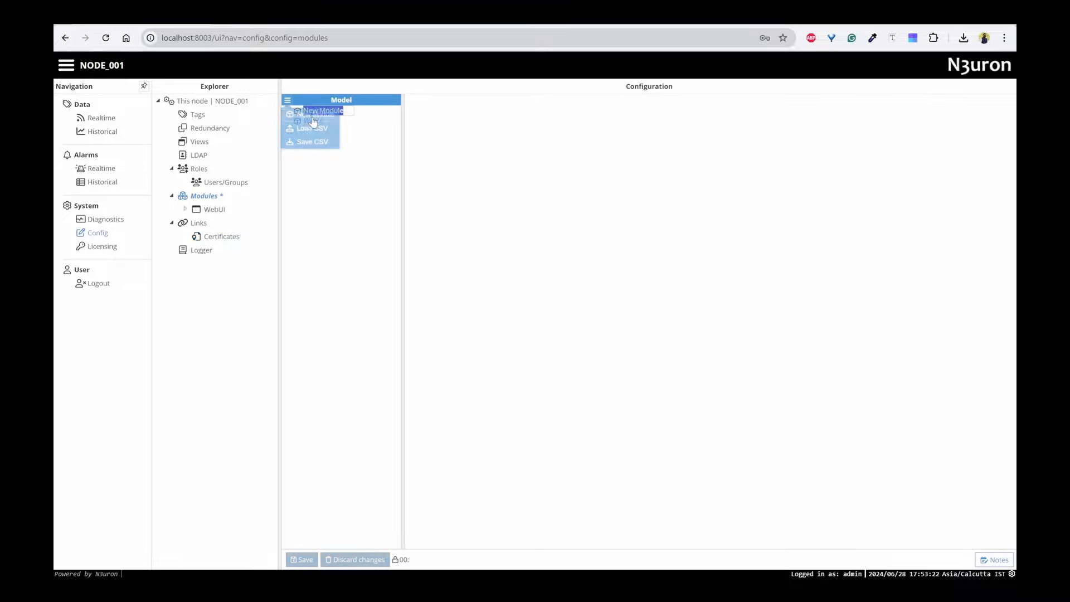
text(DLMS)
key(Return)
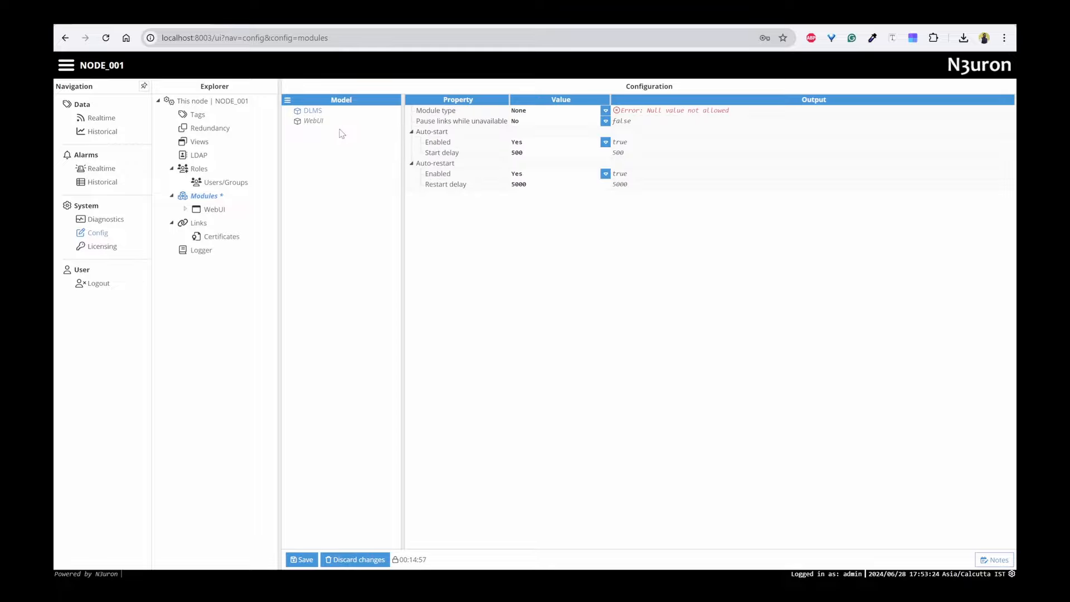
Set the DLMS module's type to DlmsClient and save the module configuration.
click(605, 111)
scroll(607, 195, down, 5)
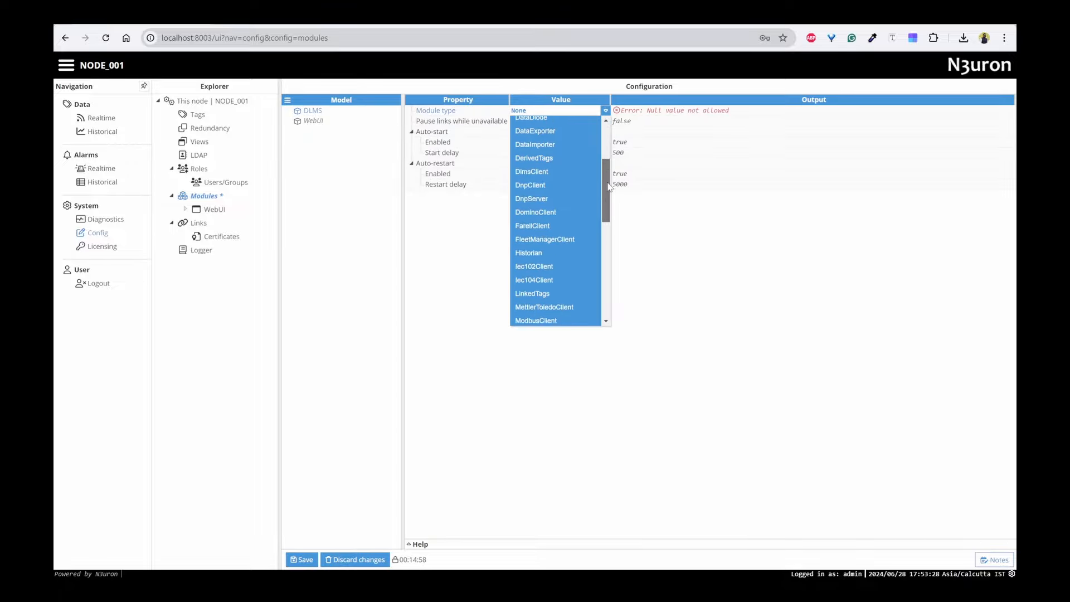
scroll(605, 214, up, 3)
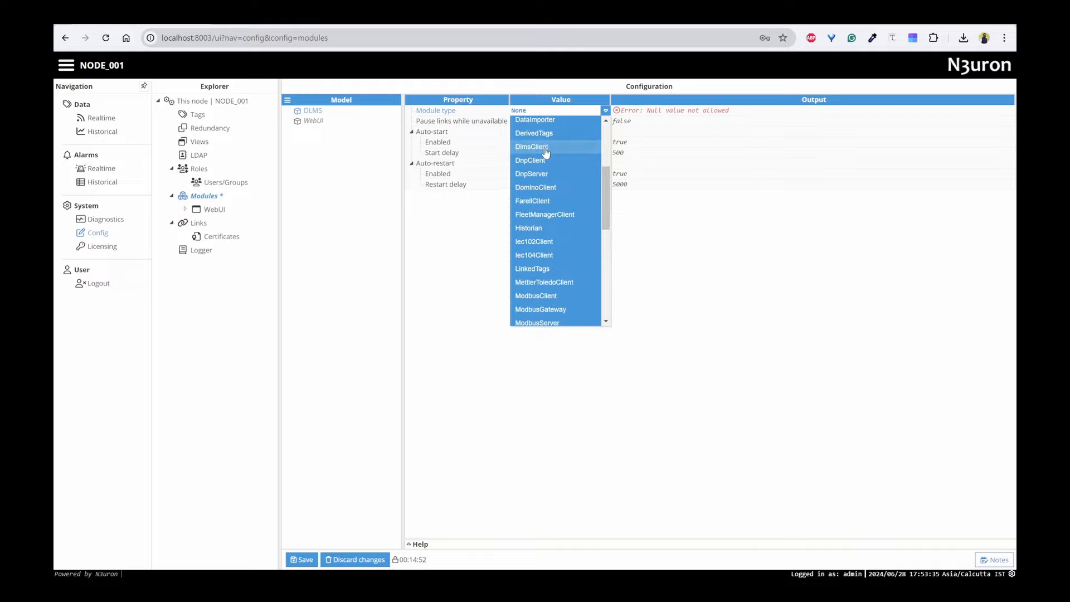
click(543, 150)
click(301, 559)
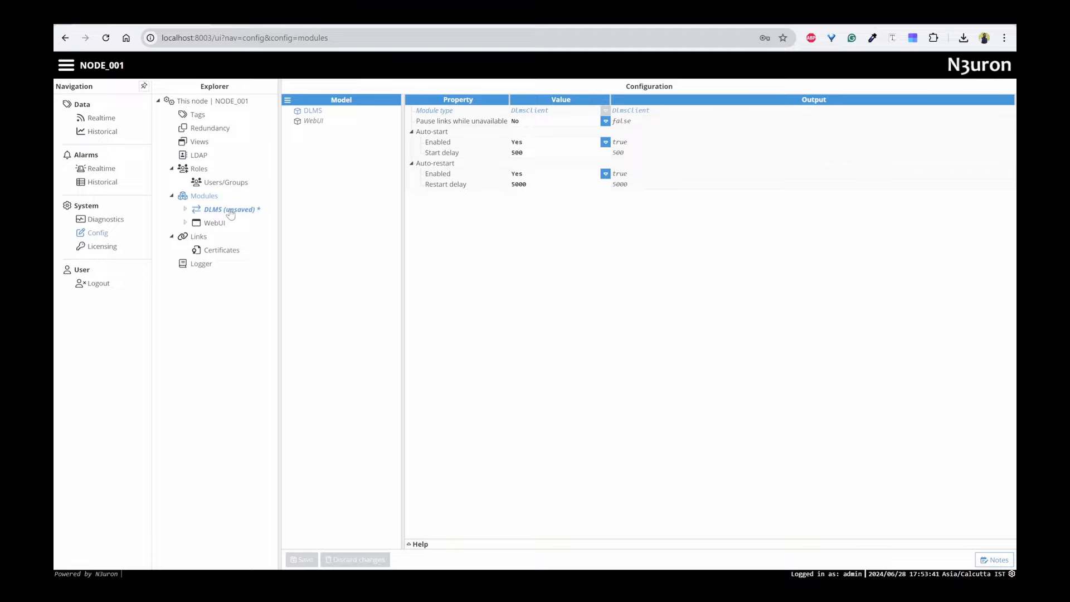
Add a new channel named Landis to the DLMS module's model.
click(230, 215)
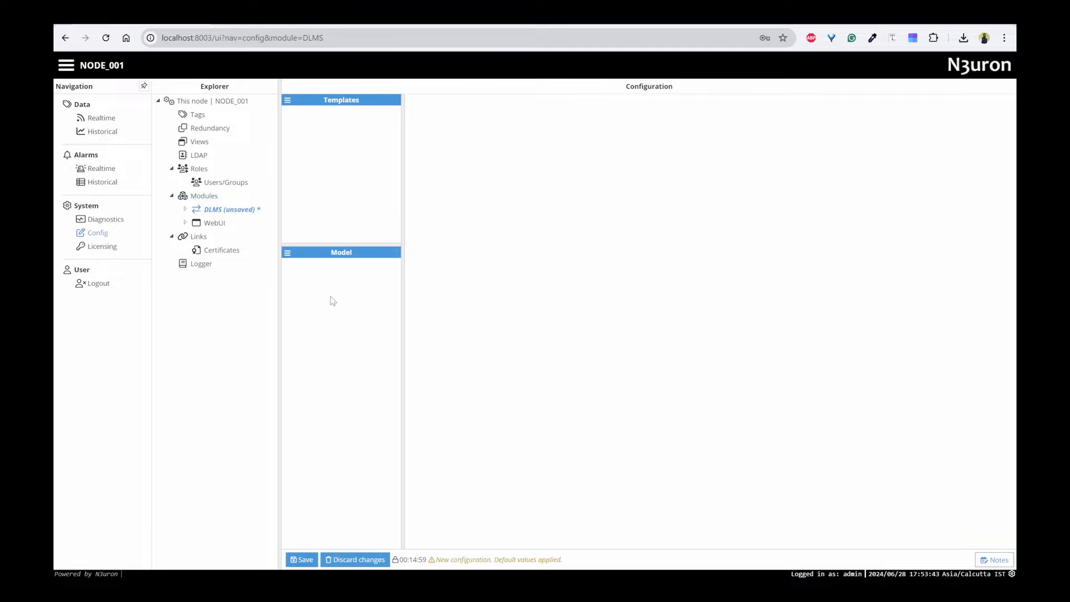
click(287, 254)
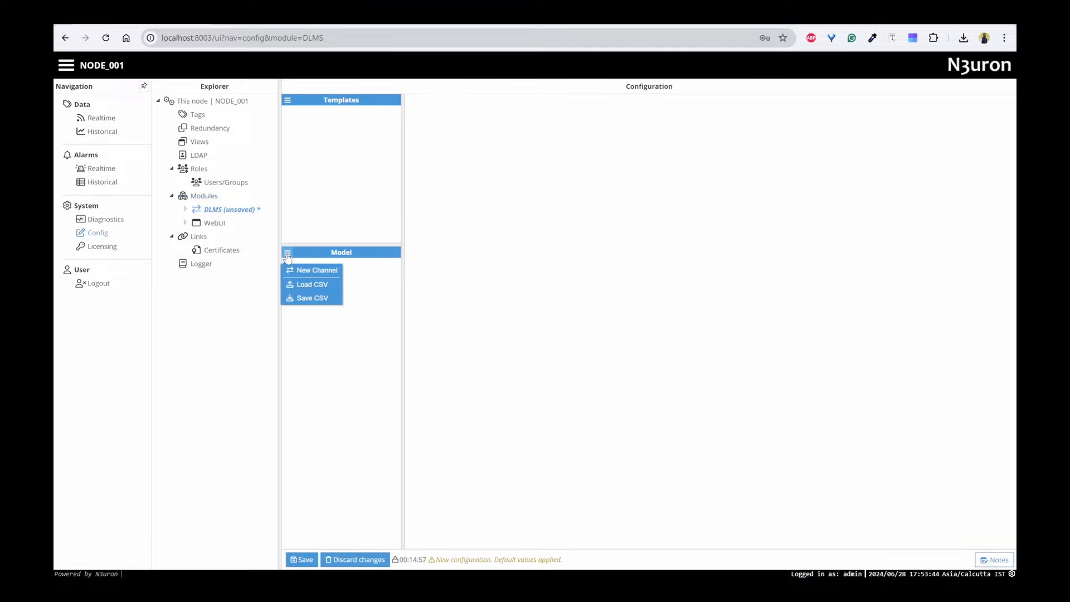
click(321, 278)
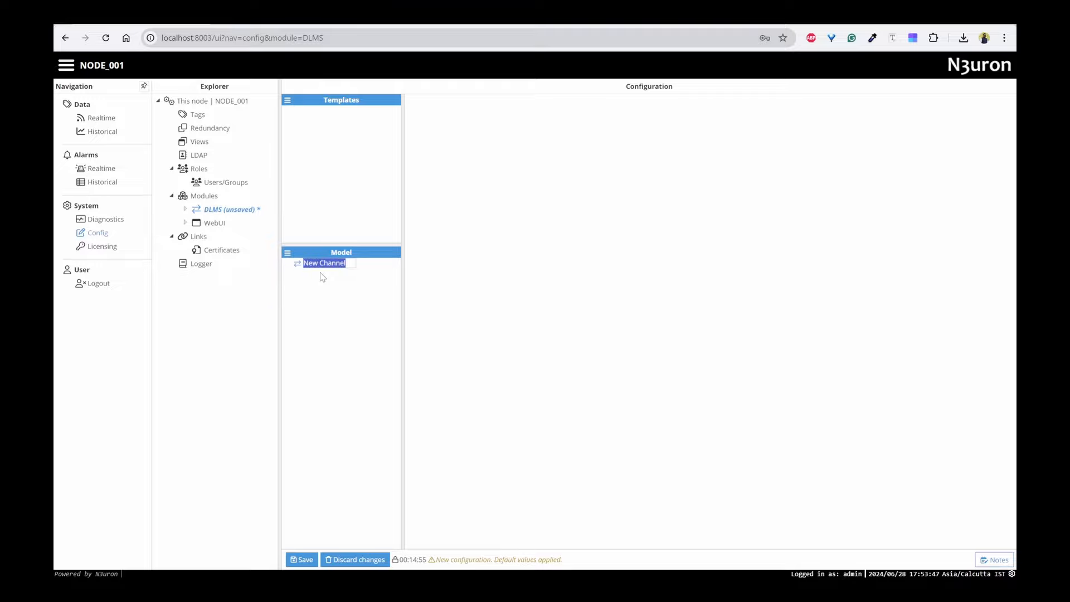
text(Landis)
key(Return)
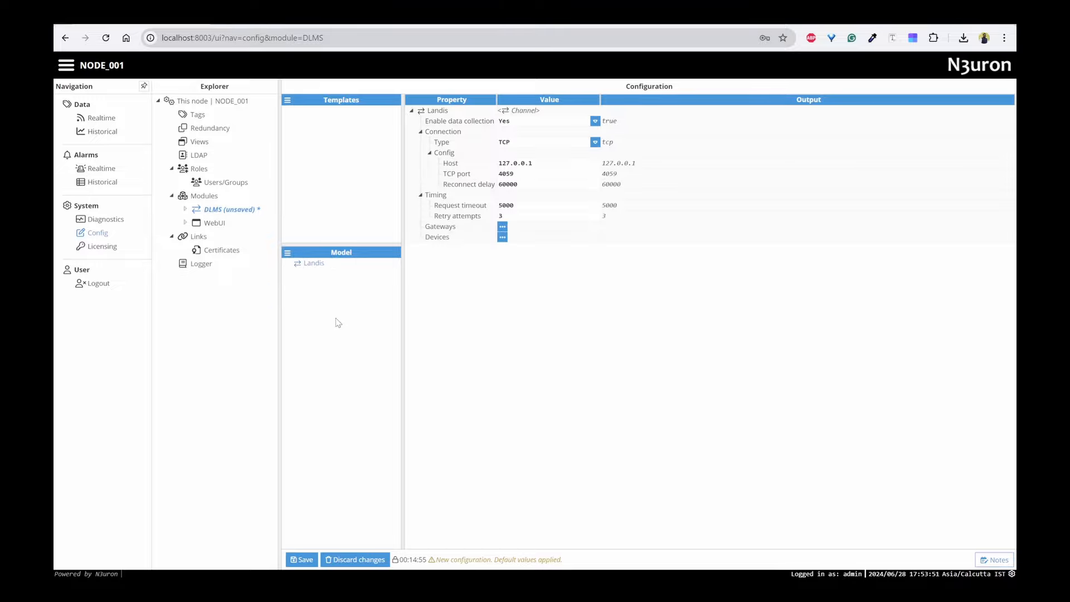
Set the Landis channel's TCP host to 46.6.3.16.
click(558, 162)
key(ctrl+a)
key(BackSpace)
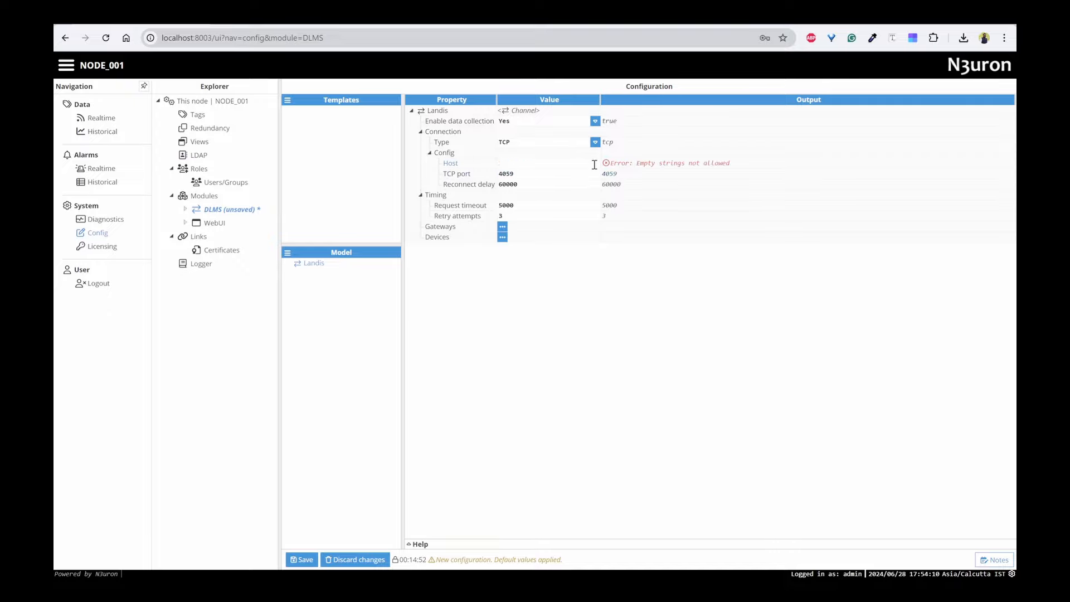
text(46.6.3.16)
key(Return)
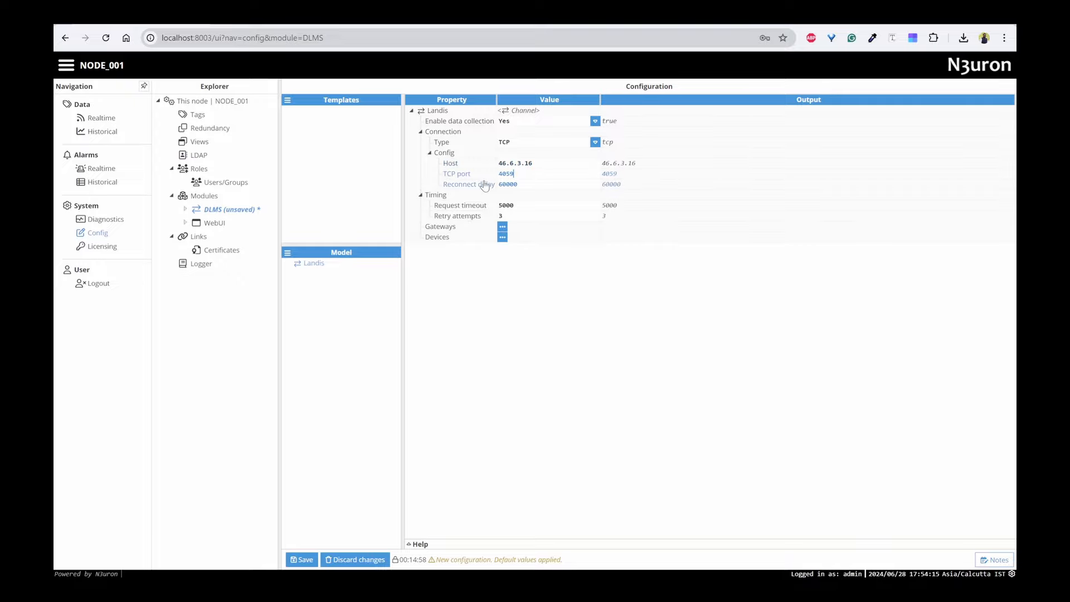
click(490, 285)
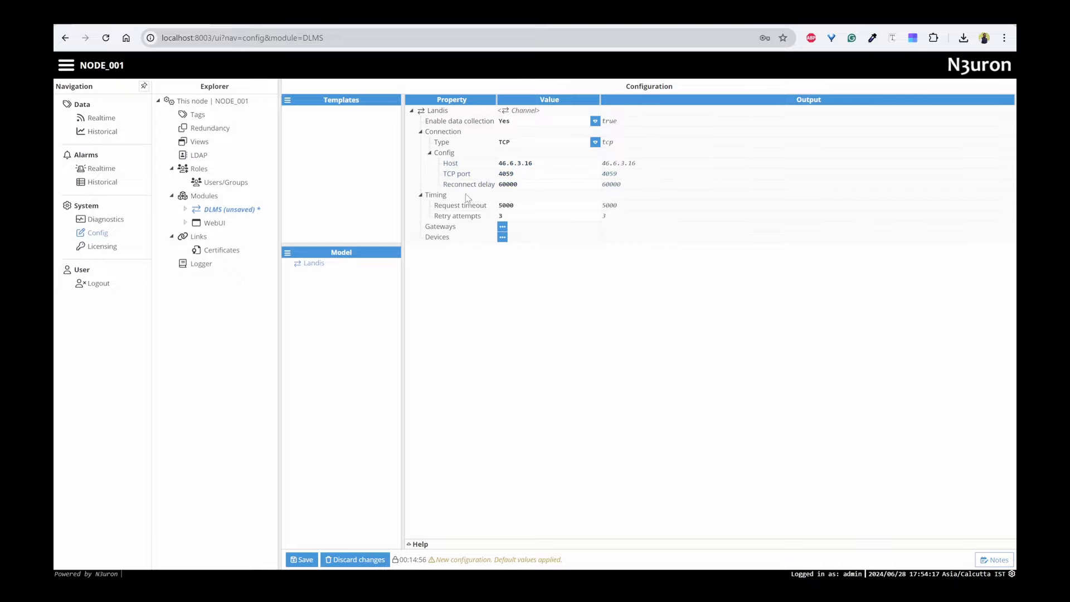
Add a new device named ZMD410 to the Landis channel.
click(502, 236)
click(532, 253)
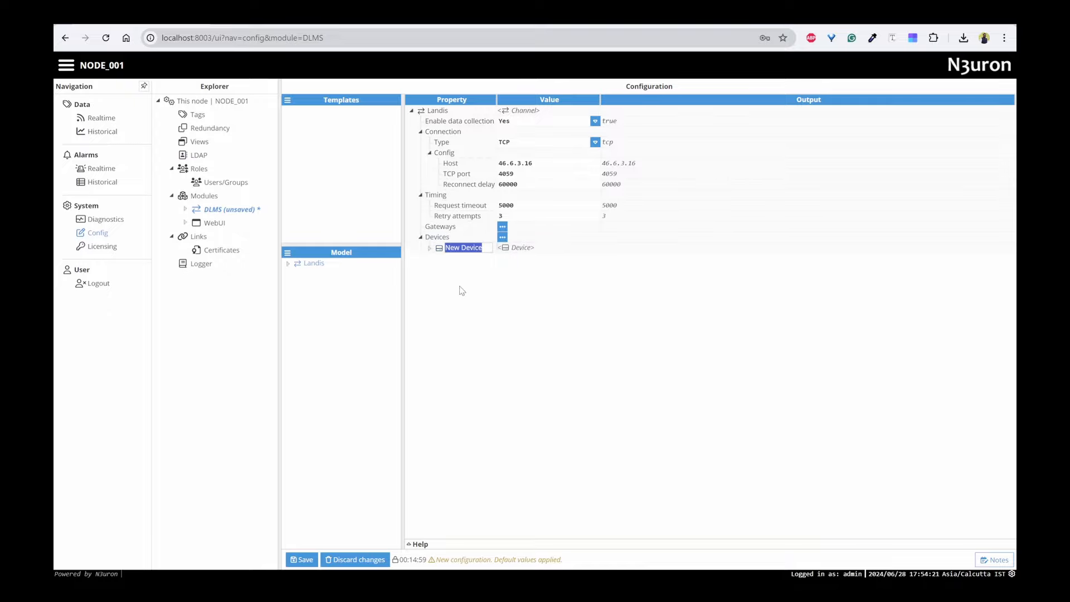
text(ZMD410)
key(Return)
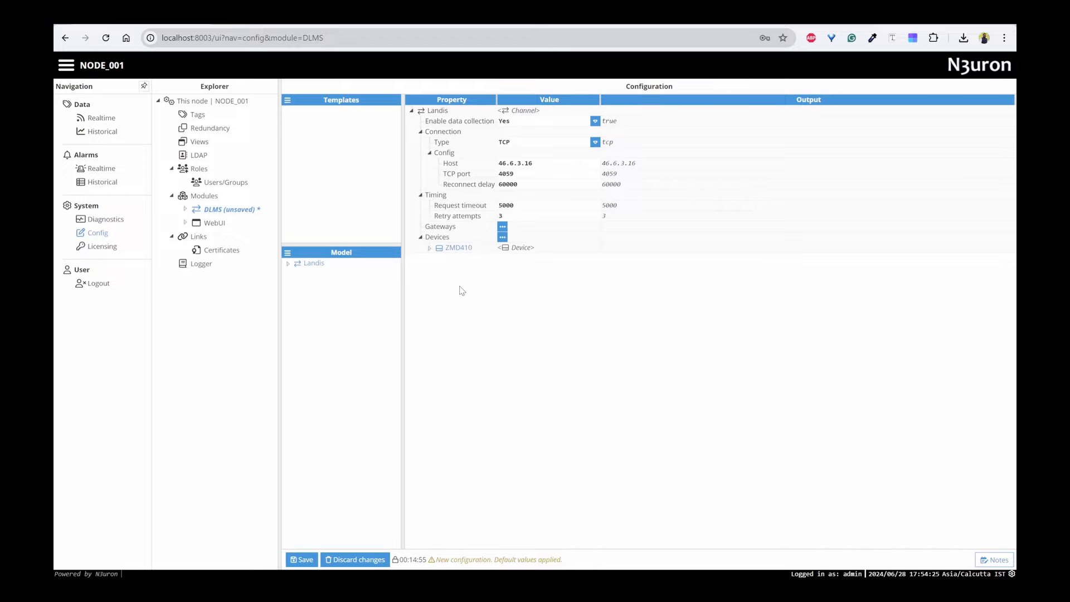
Configure the ZMD410 device with Short name referencing, physical device address 5628 and logical device address 1.
click(429, 248)
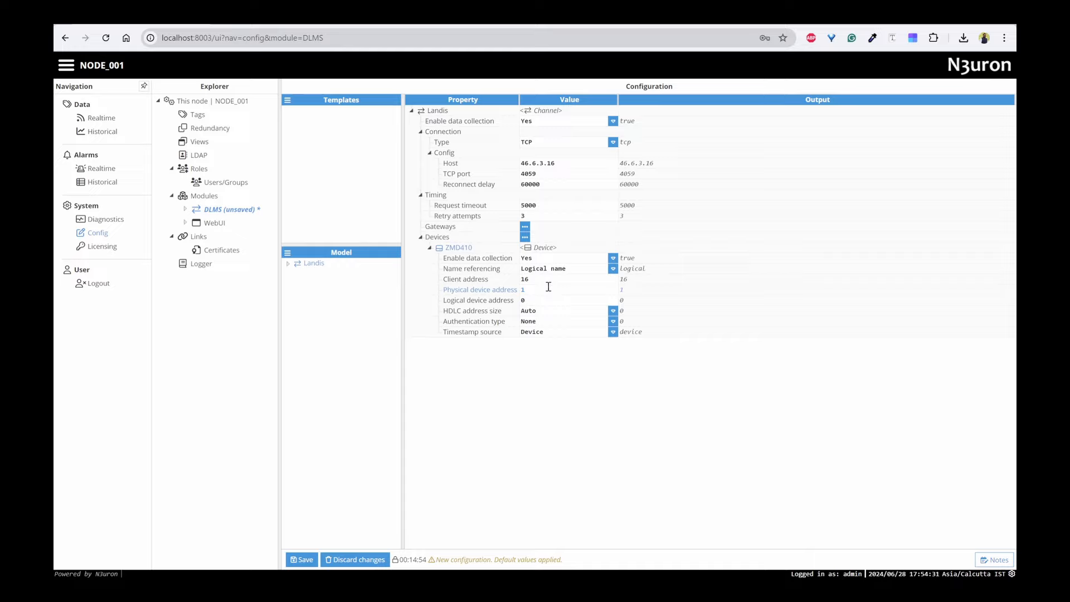
click(612, 269)
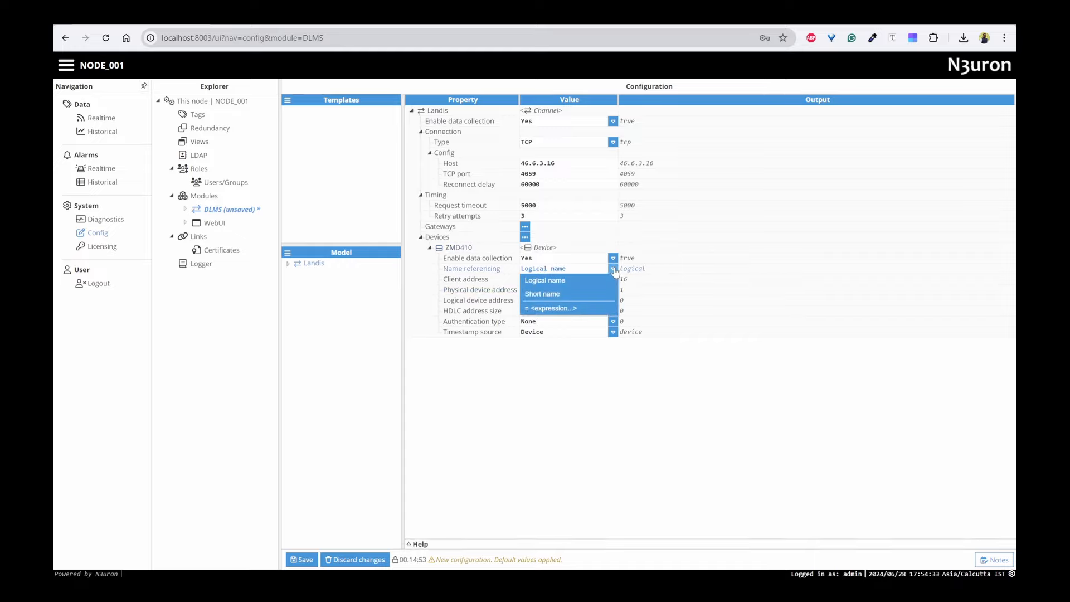
click(543, 294)
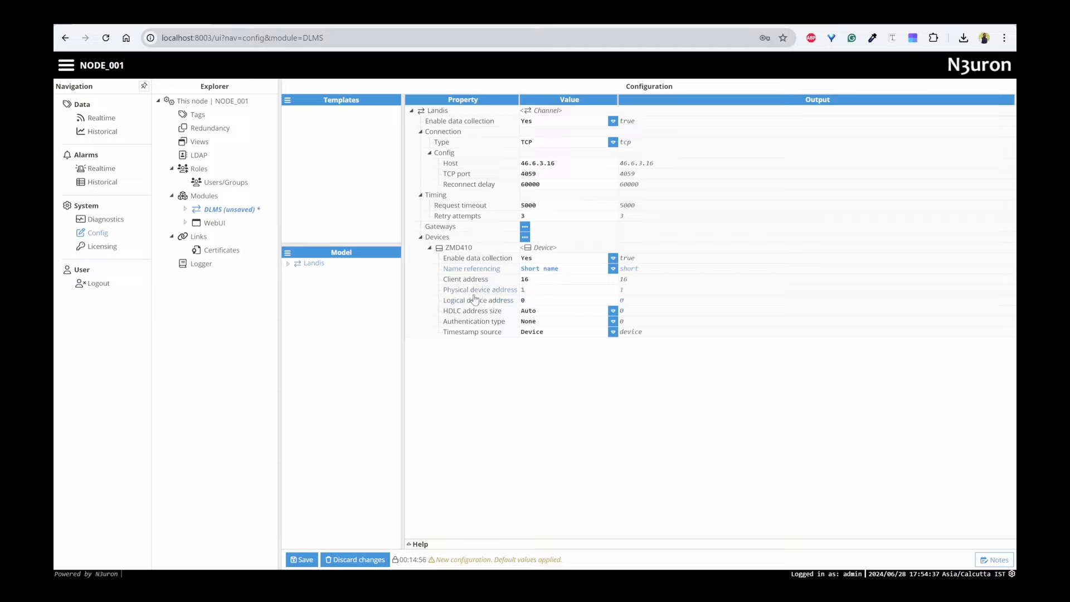
click(535, 289)
text(5628)
drag(533, 302, 509, 308)
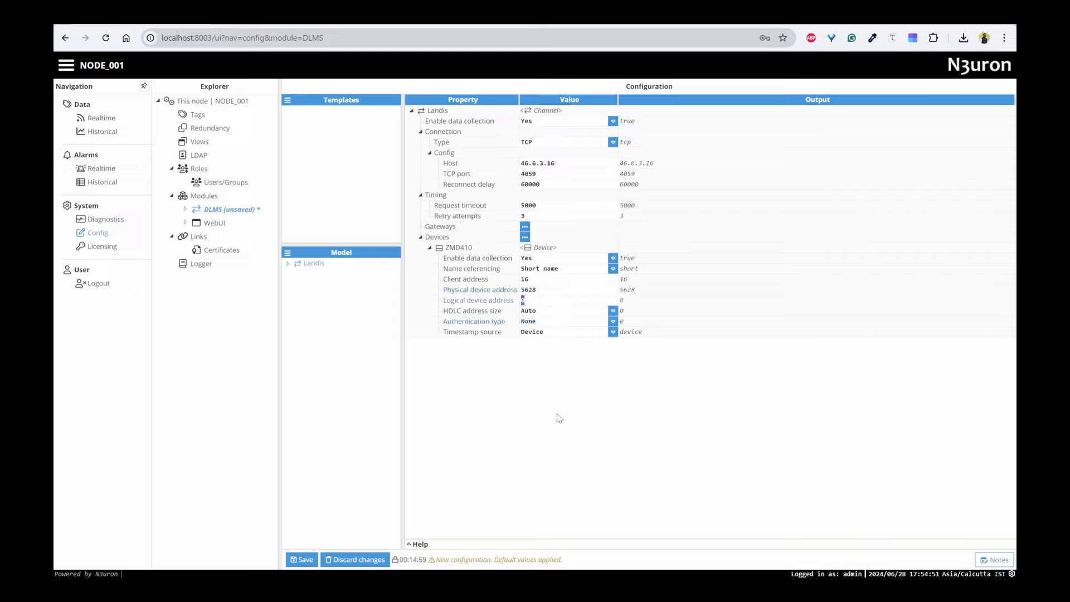
text(1)
key(Return)
Set the ZMD410 timestamp source to Local, then save the configuration and restart the DLMS module.
click(613, 332)
click(532, 374)
click(301, 559)
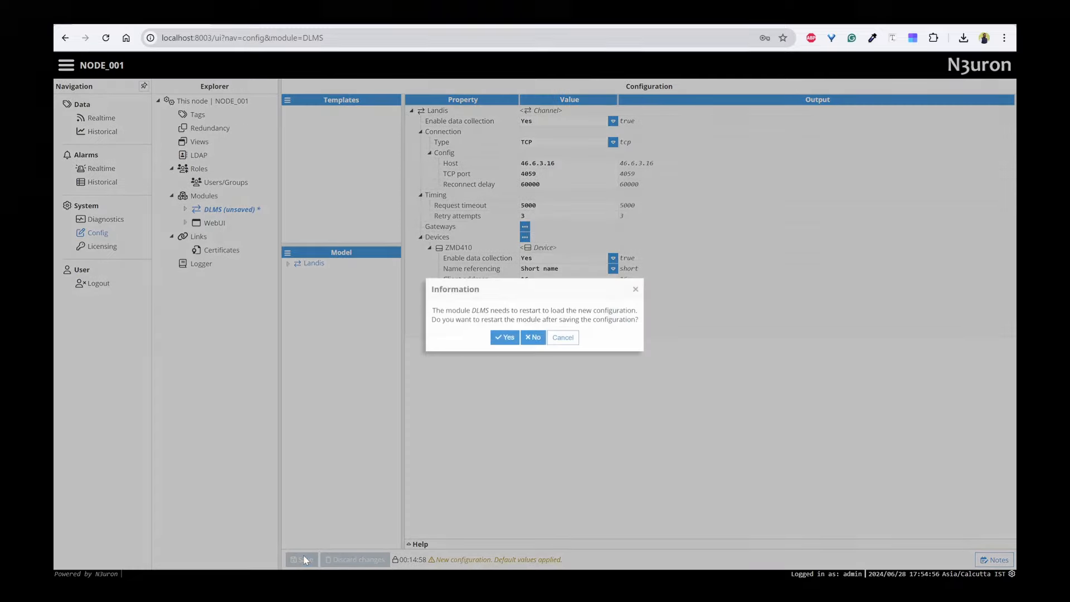
click(505, 338)
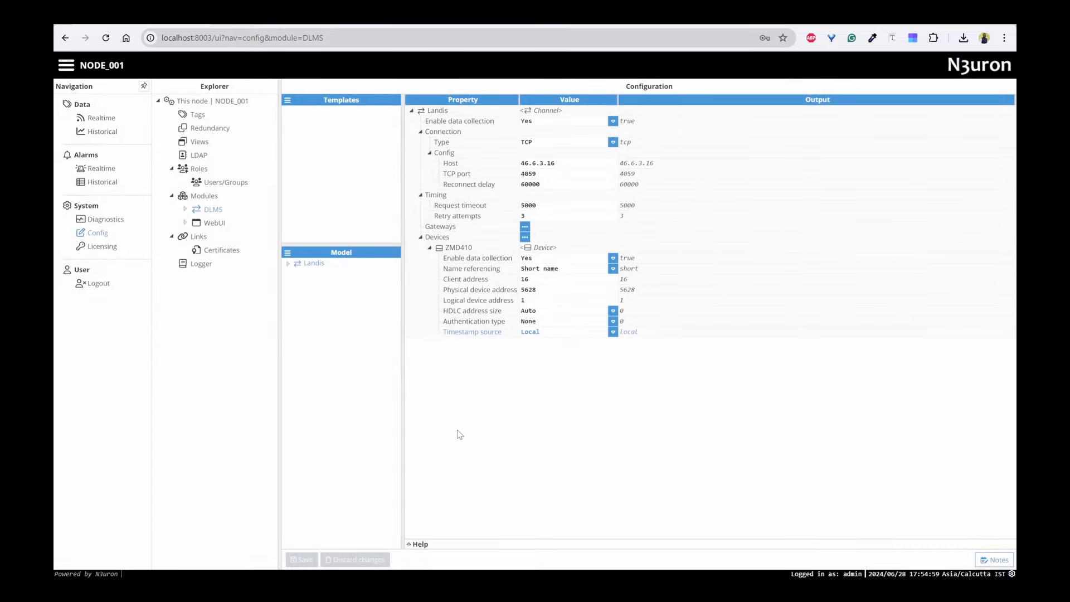
Open the DLMS module's browser, select the Landis/ZMD410 device and rebrowse its objects.
click(185, 210)
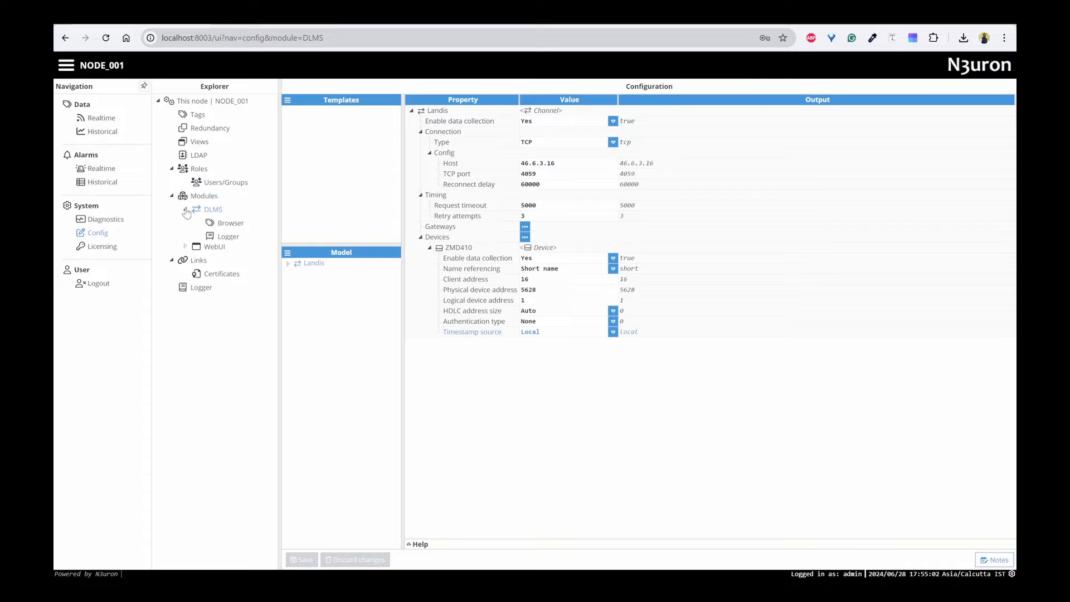
click(231, 223)
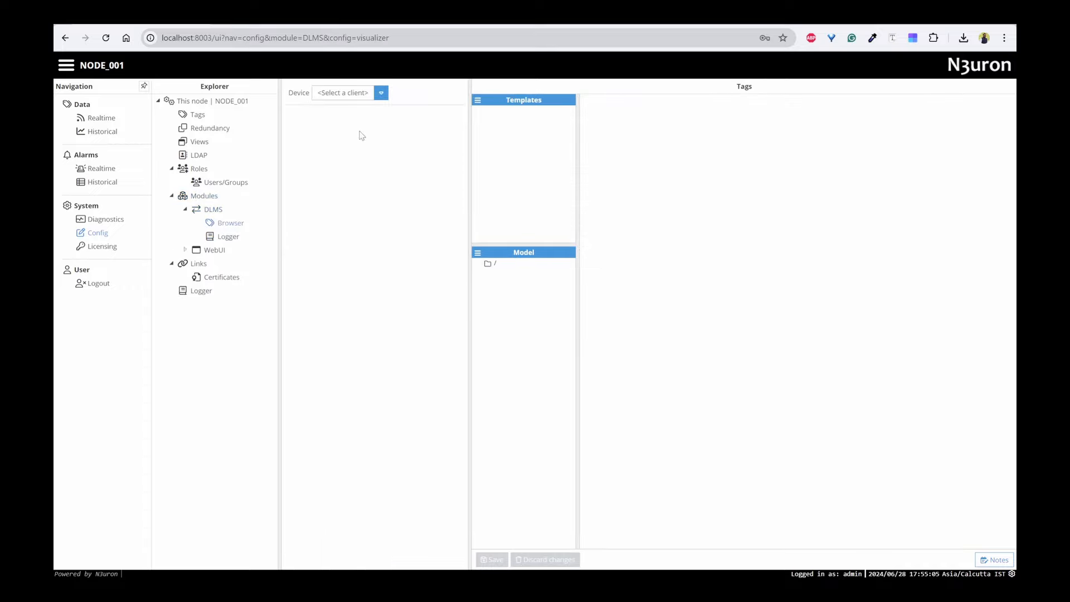
click(372, 98)
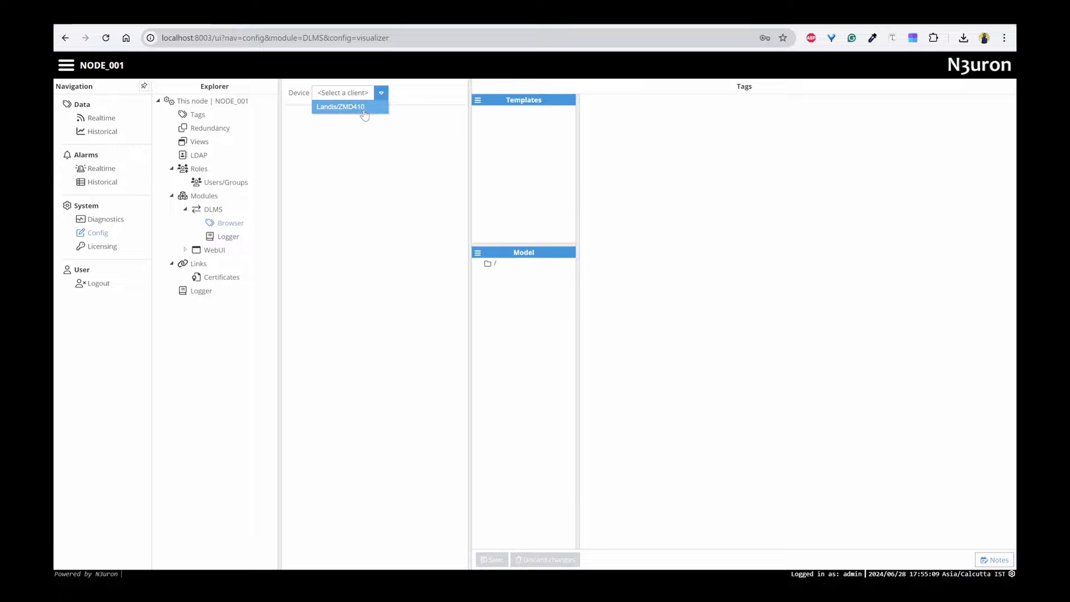
click(361, 107)
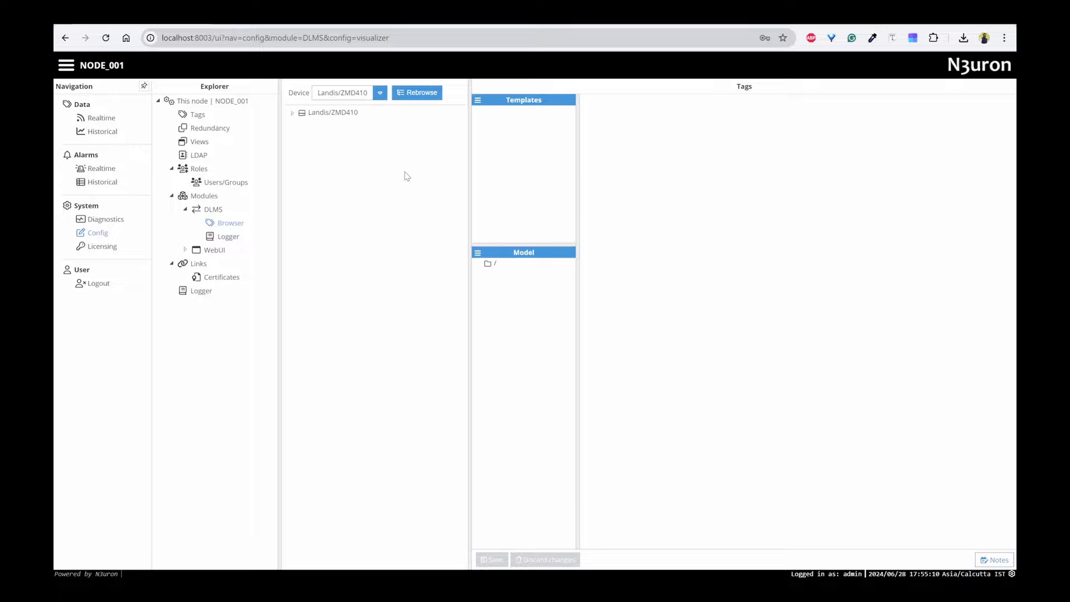
click(427, 94)
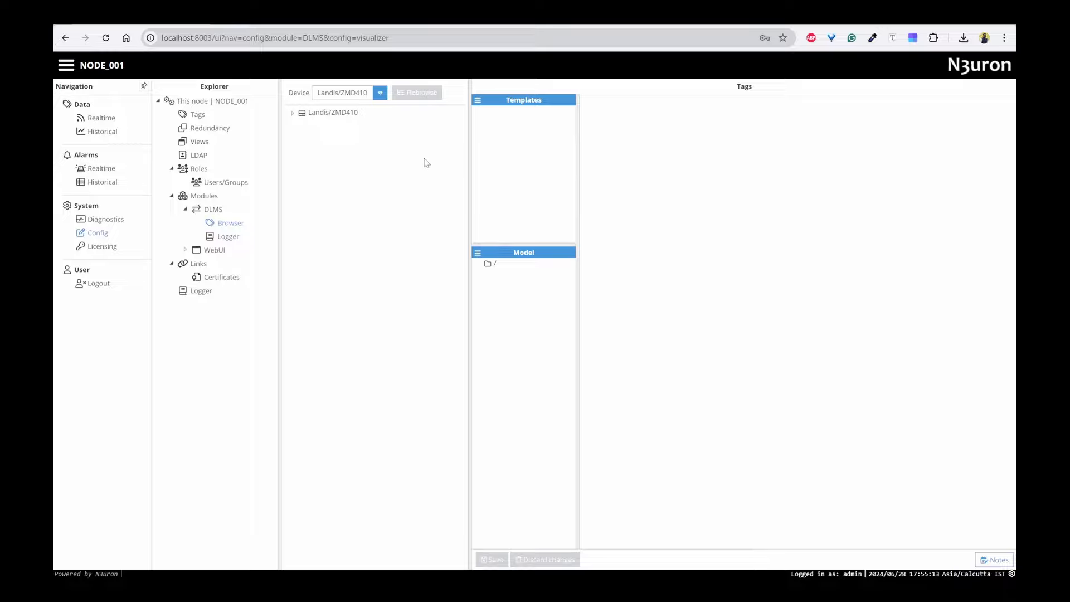
Add the Clock object 0.0.1.0.0.255 from Landis/ZMD410 to the model as a tag.
click(292, 114)
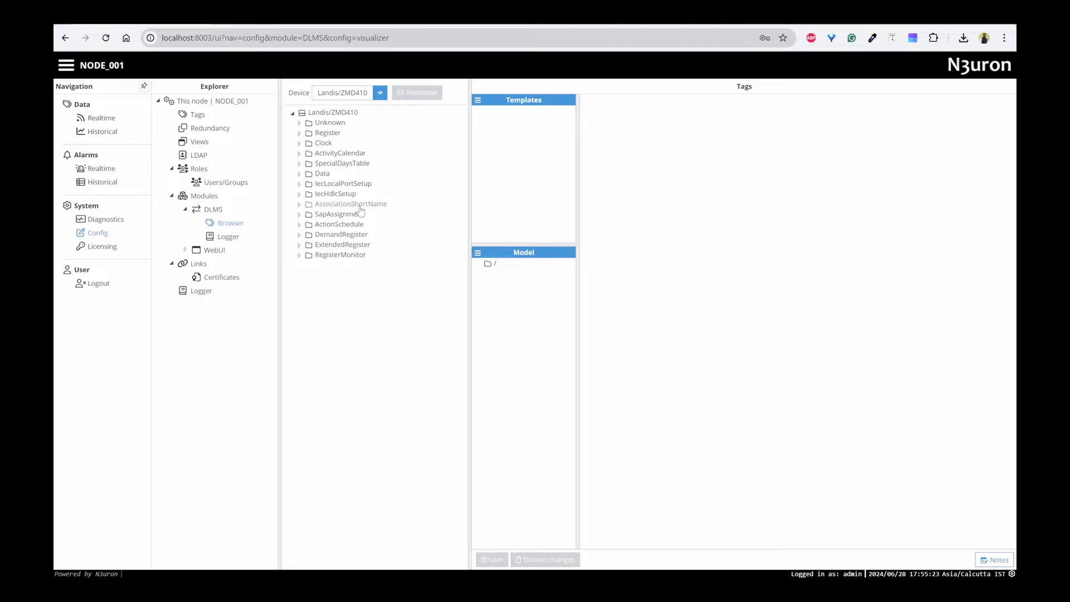
click(299, 144)
drag(341, 152, 503, 291)
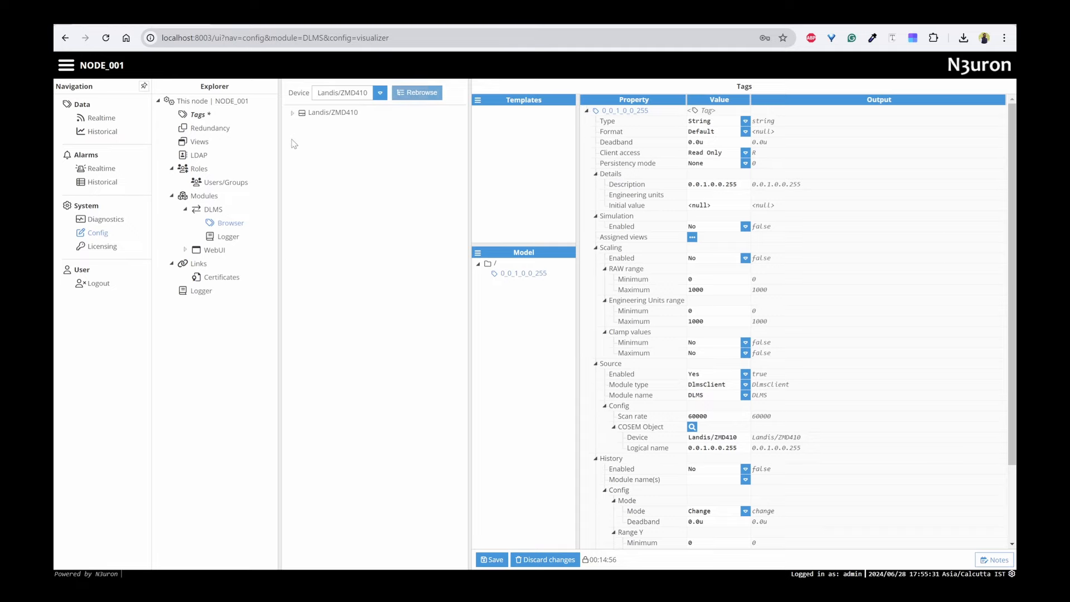
Add the Register object 1.1.32.7.0.255 L1 Voltage Instantaneous value to the model as a tag.
click(292, 114)
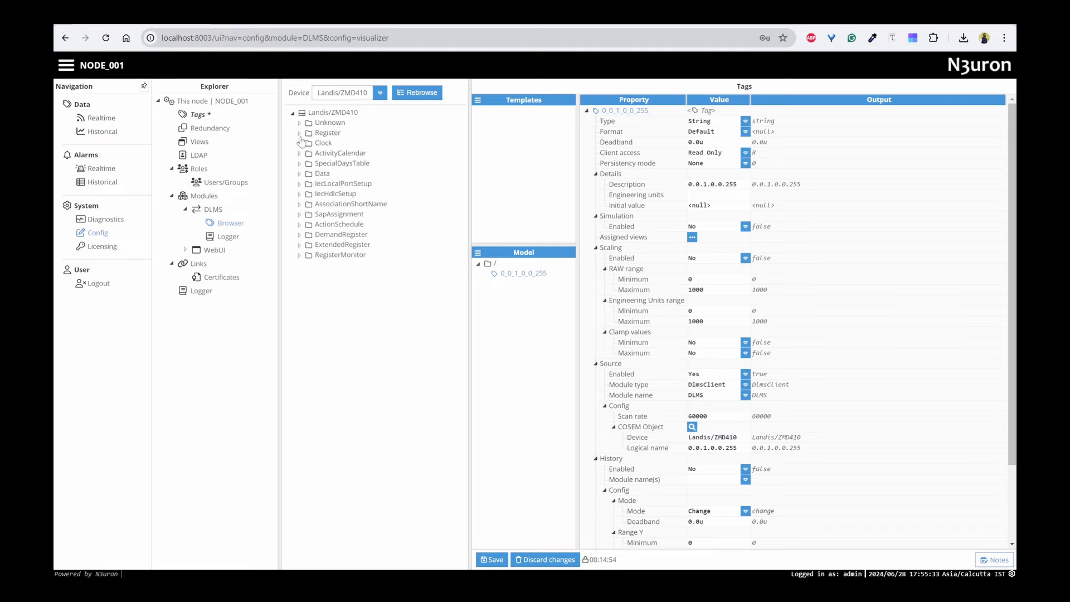
click(299, 133)
drag(458, 156, 456, 392)
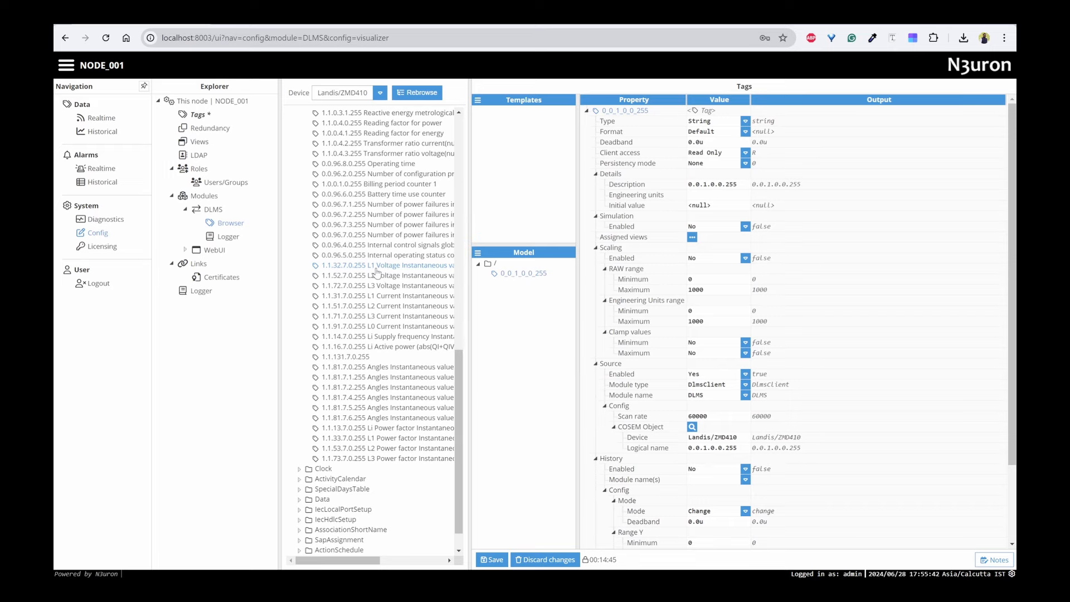
drag(380, 265, 518, 302)
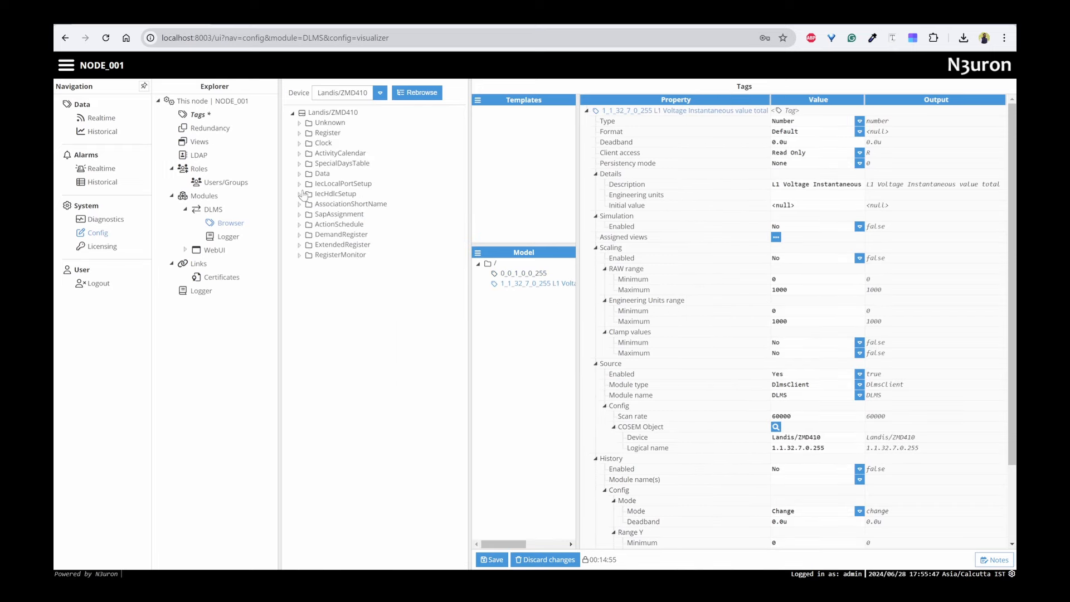
Add the Data object 1.0.0.0.1.255 Electricity ID 1 to the model as a tag.
click(300, 174)
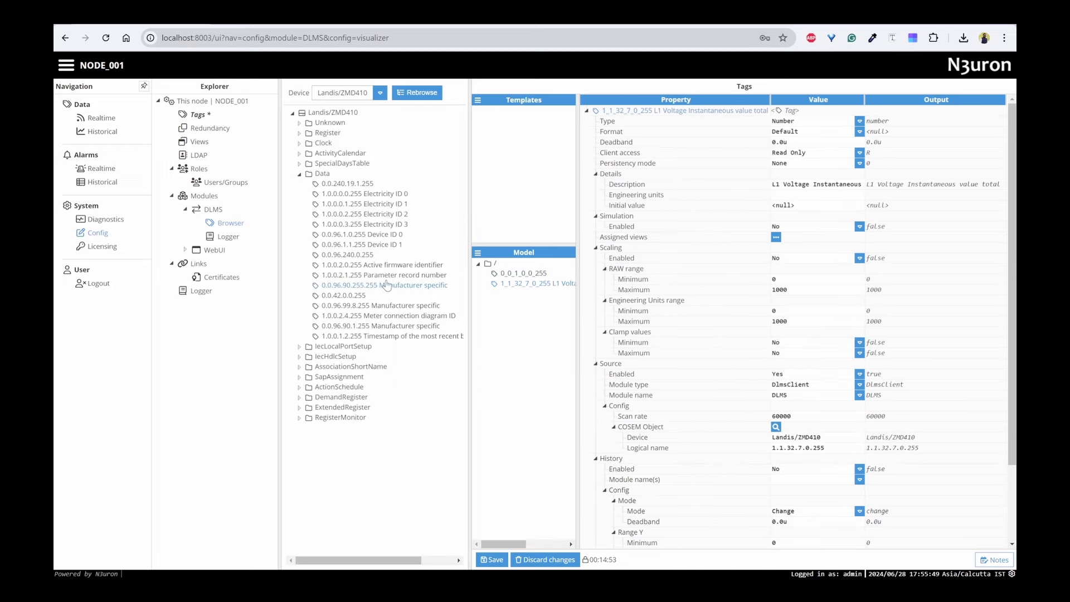
drag(369, 209, 500, 318)
click(523, 323)
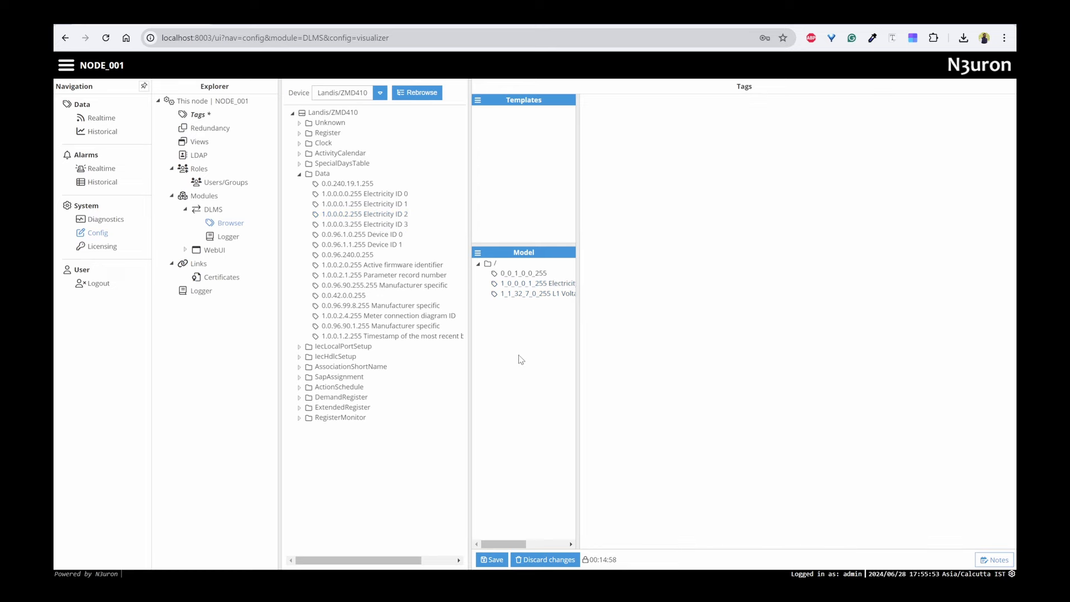
Rename the tag 0_0_1_0_0_255 in the model as Clock.
click(519, 274)
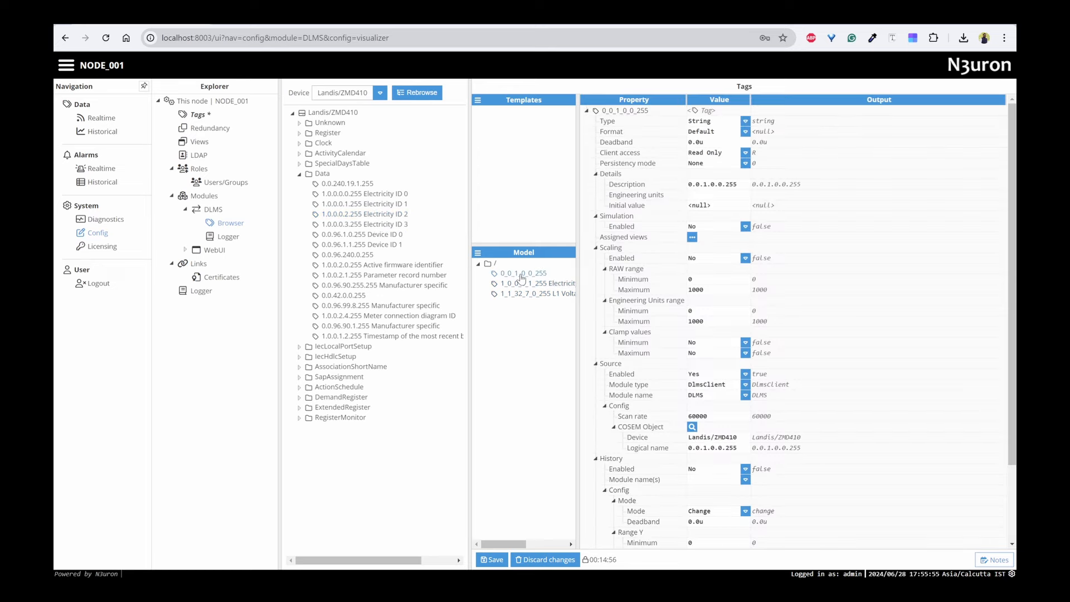
right_click(522, 278)
click(537, 293)
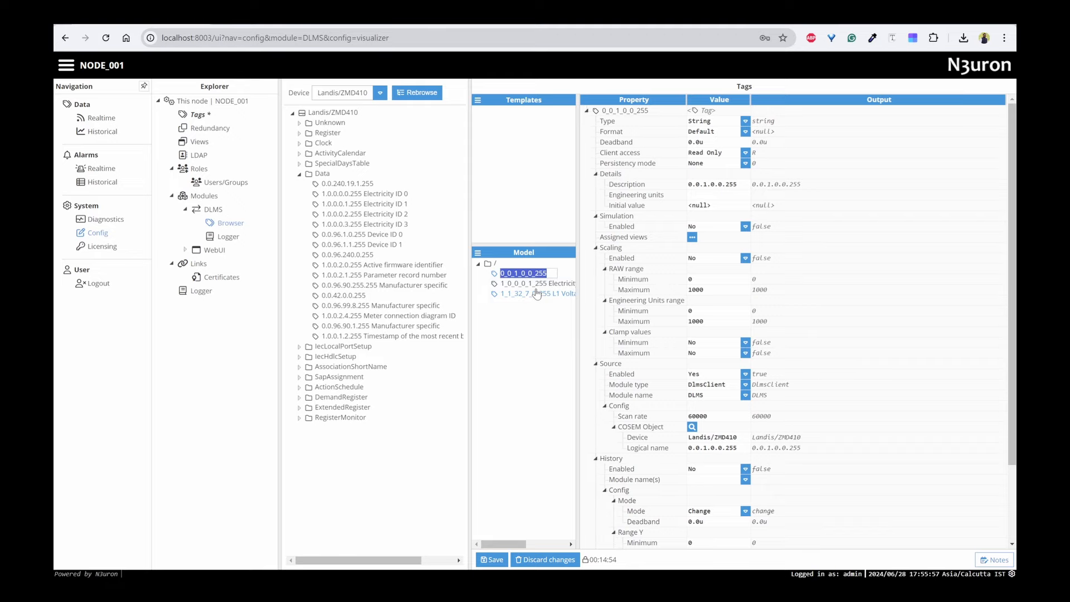
text(Clock)
key(Return)
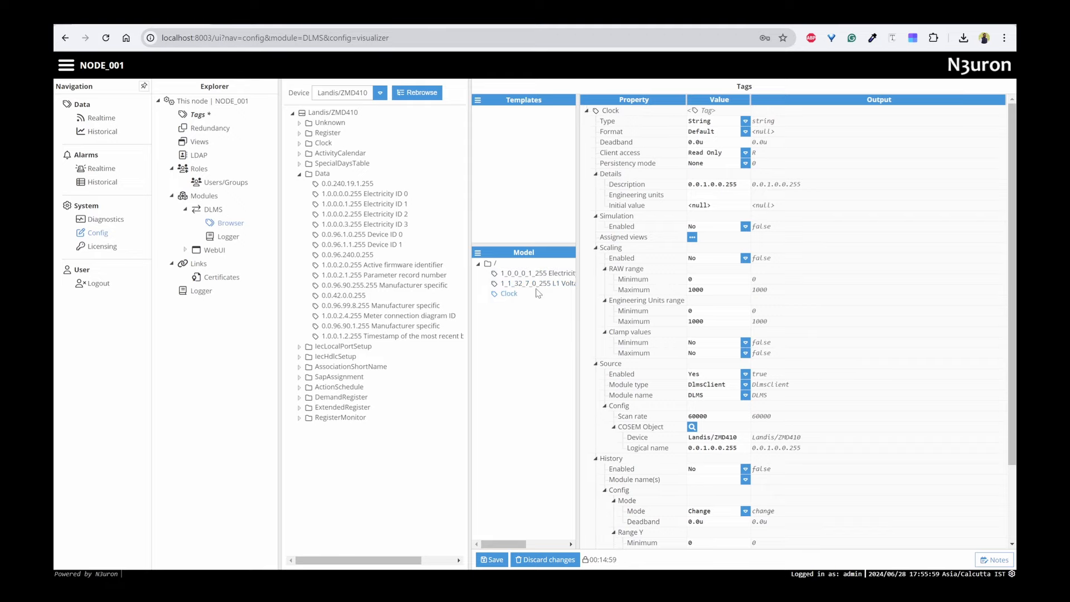
Rename the tag 1_0_0_0_1_255 Electricity ID 1 as ElectricityID1.
right_click(530, 274)
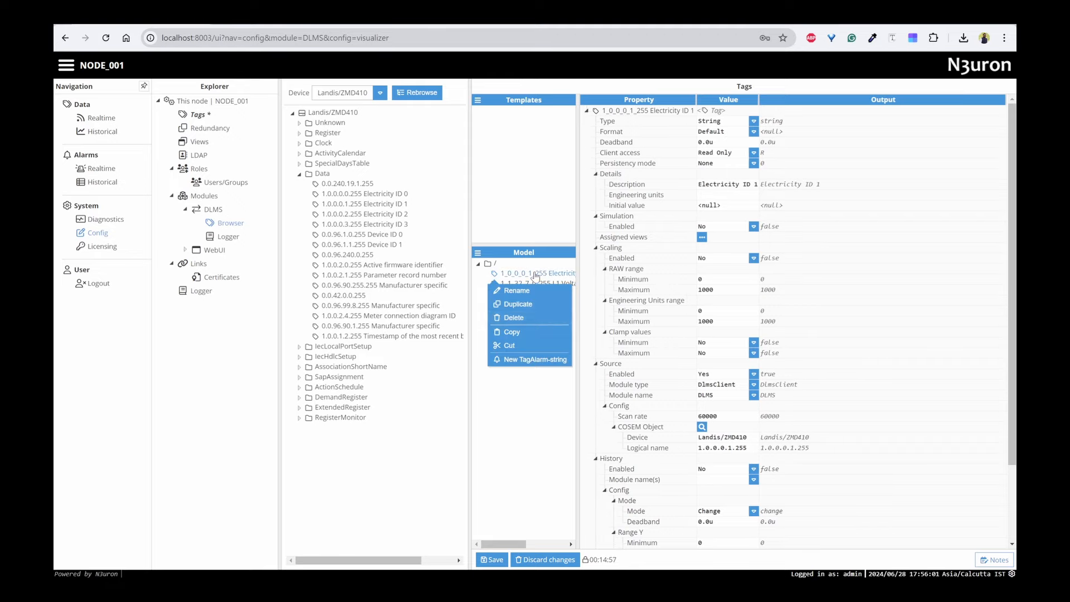
click(528, 299)
drag(532, 273, 478, 273)
key(BackSpace)
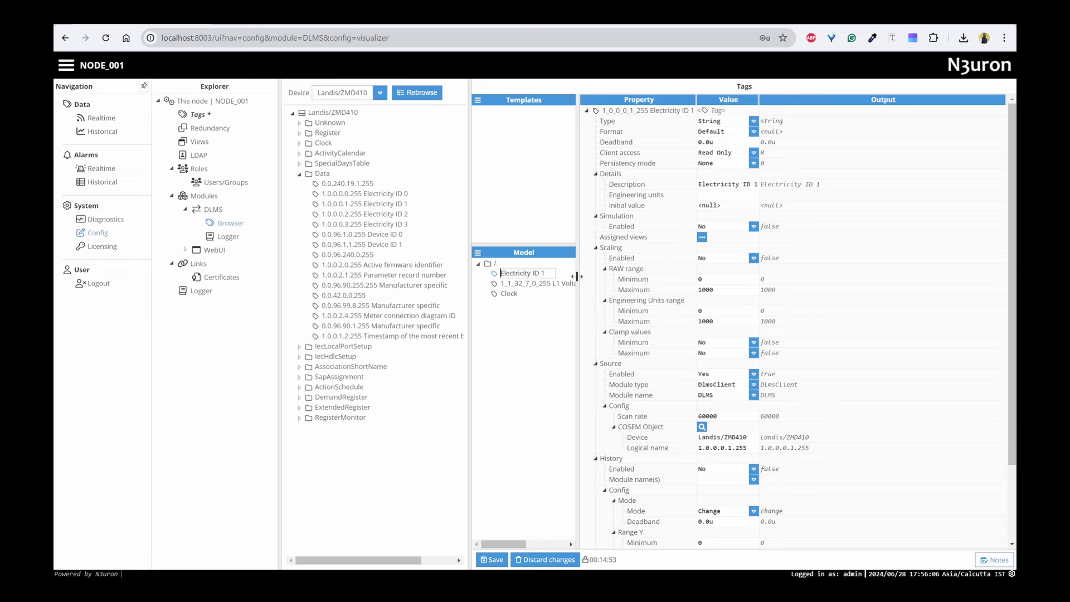
key(BackSpace)
click(540, 273)
key(BackSpace)
click(547, 332)
Shorten the name of the 1_1_32_7_0_255 L1 Voltage Instantaneous value total tag to L1 Voltage.
click(541, 275)
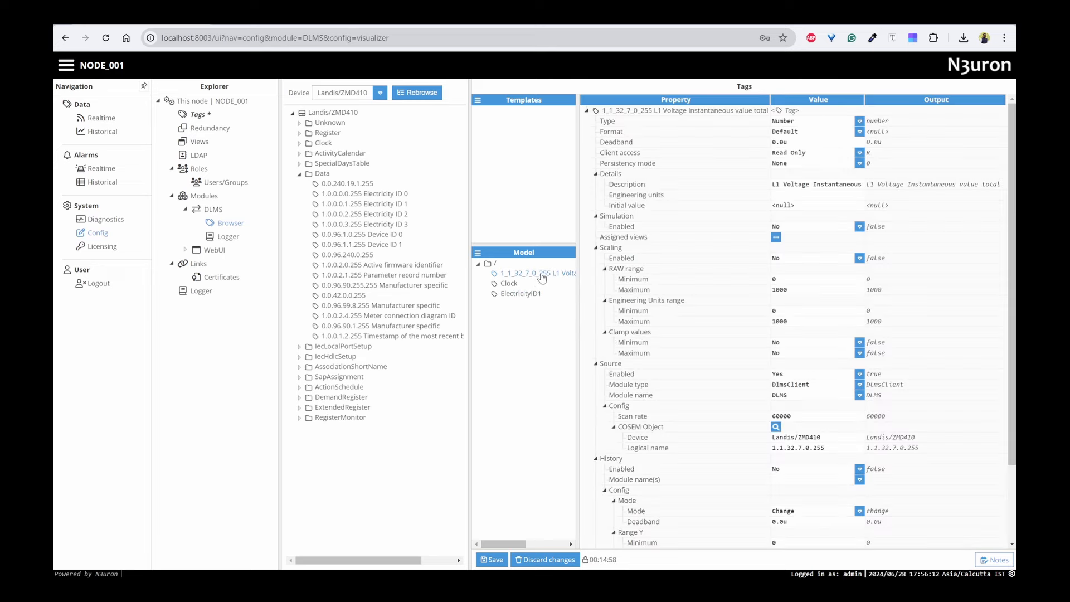
right_click(540, 276)
click(529, 301)
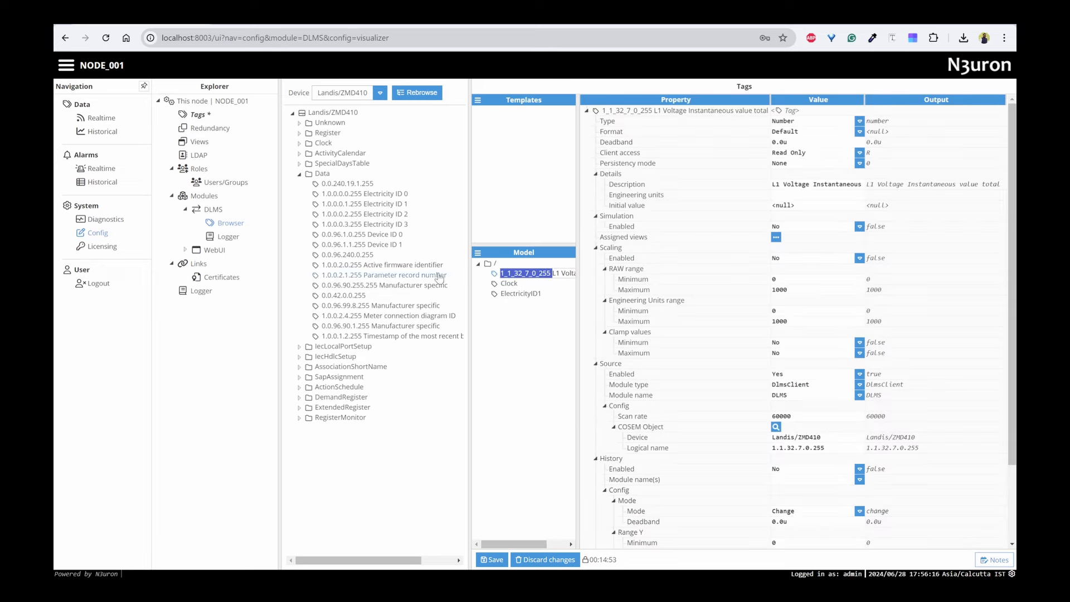
key(BackSpace)
drag(531, 272, 560, 292)
key(BackSpace)
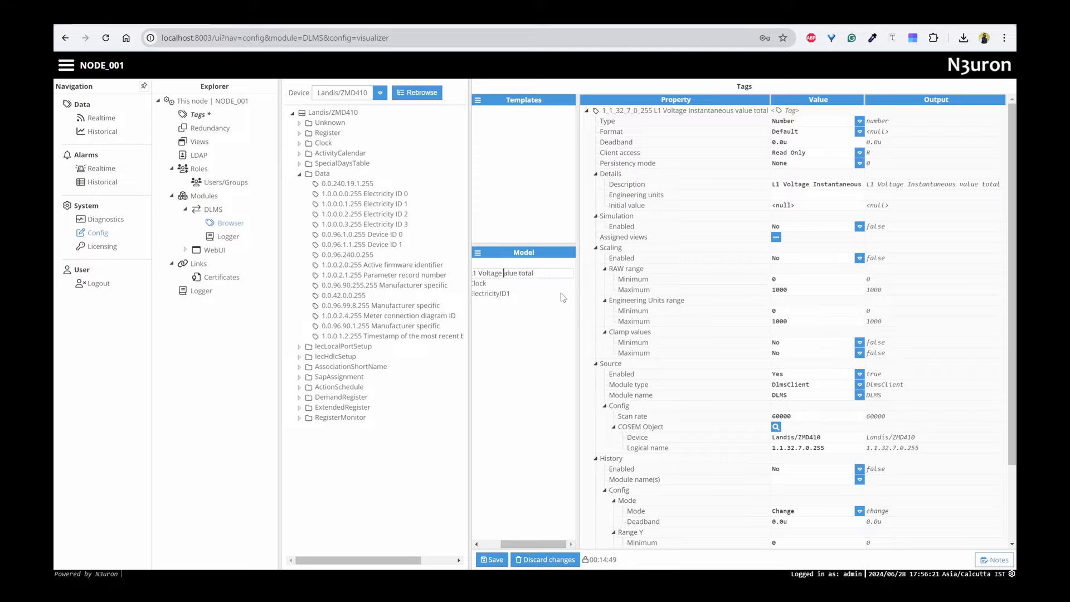
key(Return)
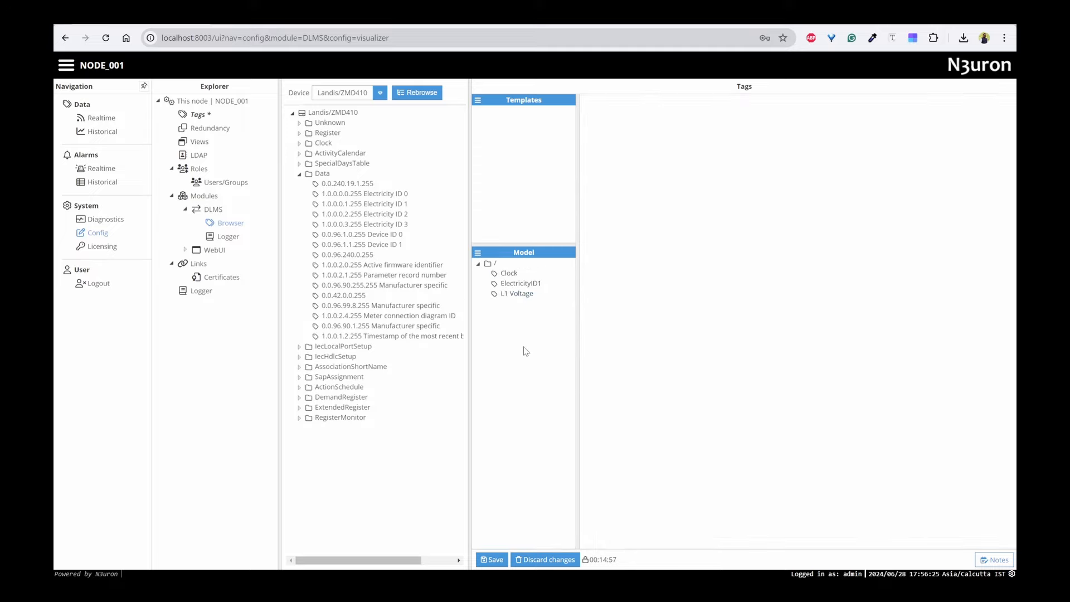
Save the renamed tags and view their live values in the realtime data.
click(494, 560)
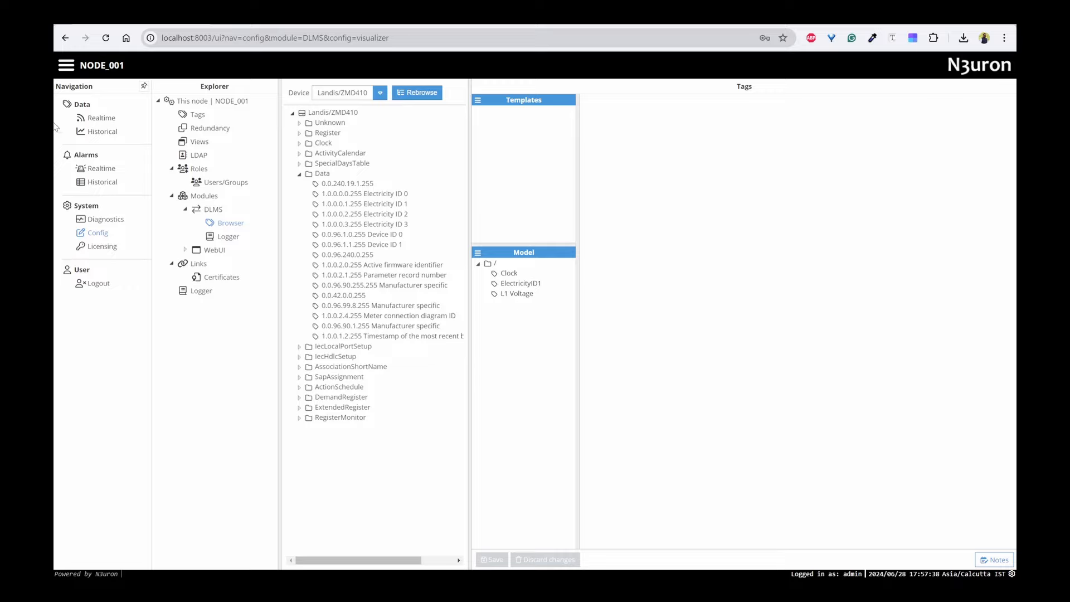
click(101, 118)
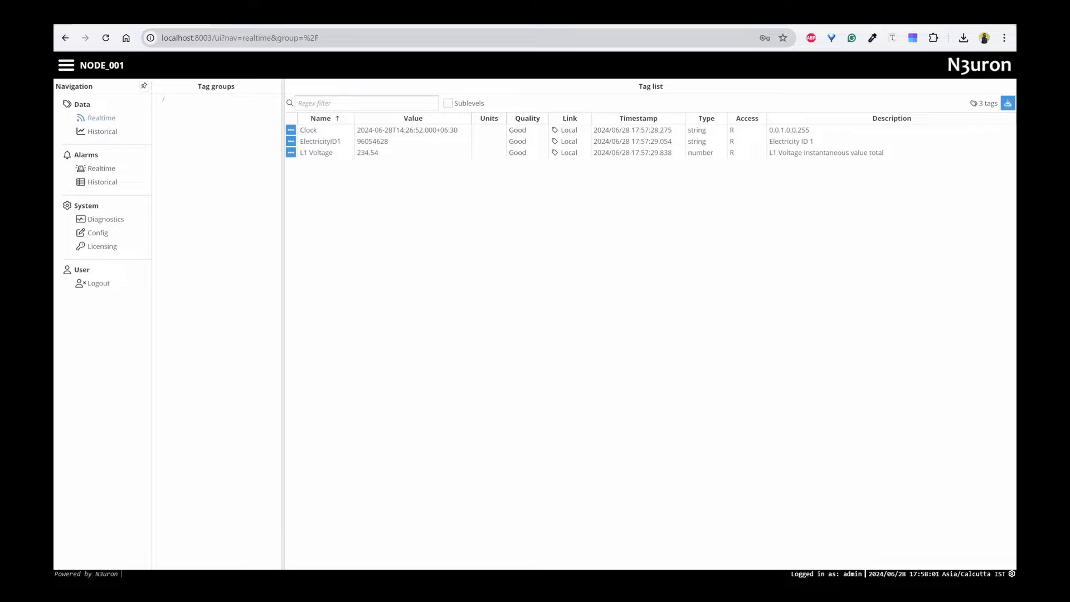
Return to the node configuration and add a new module named SQL.
click(98, 233)
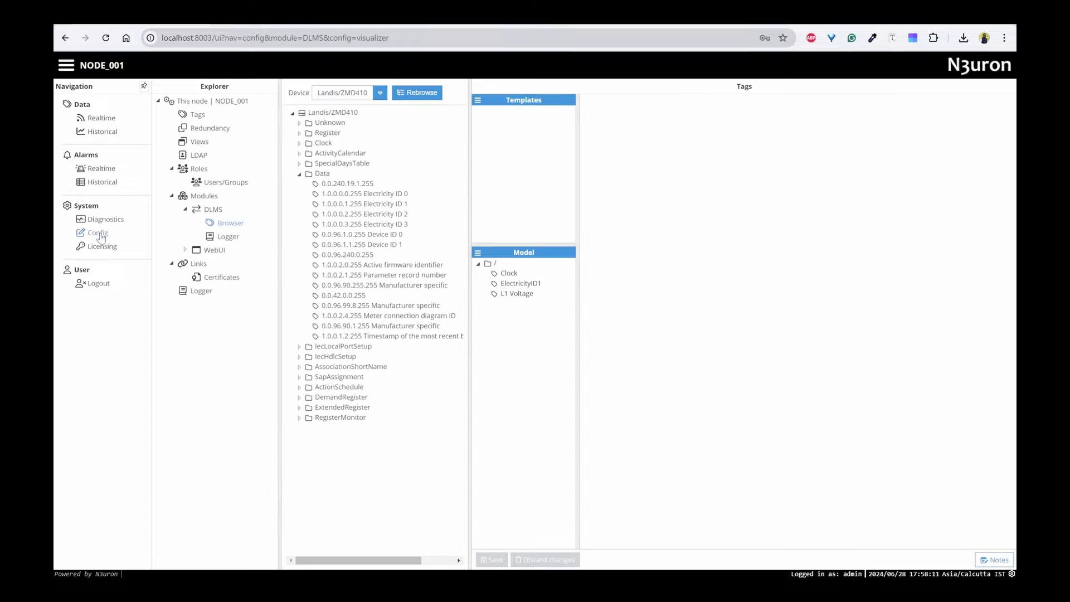
click(204, 196)
click(288, 101)
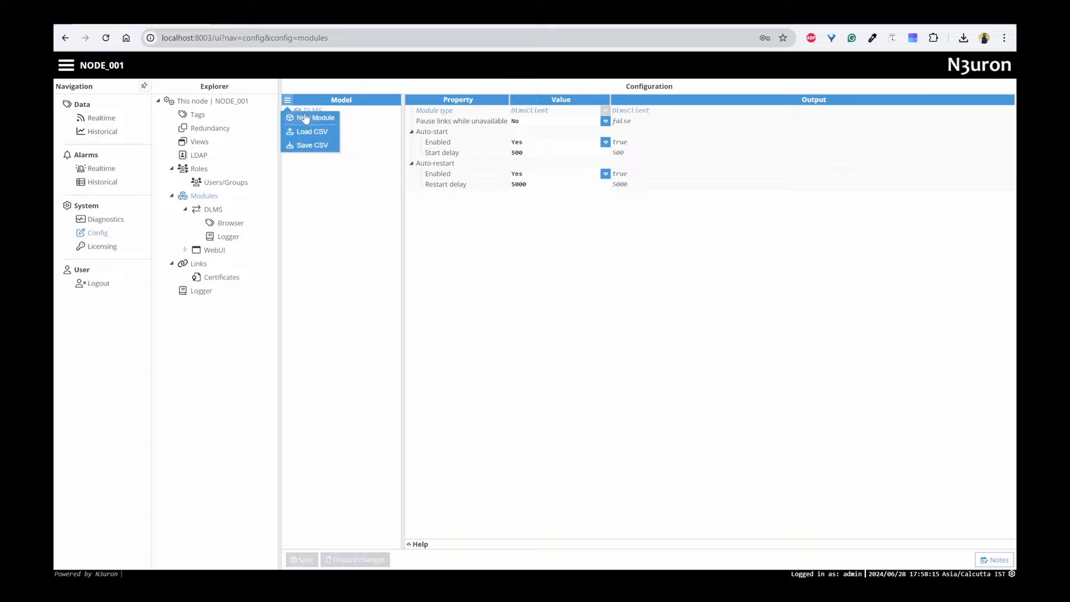
click(304, 116)
text(SL)
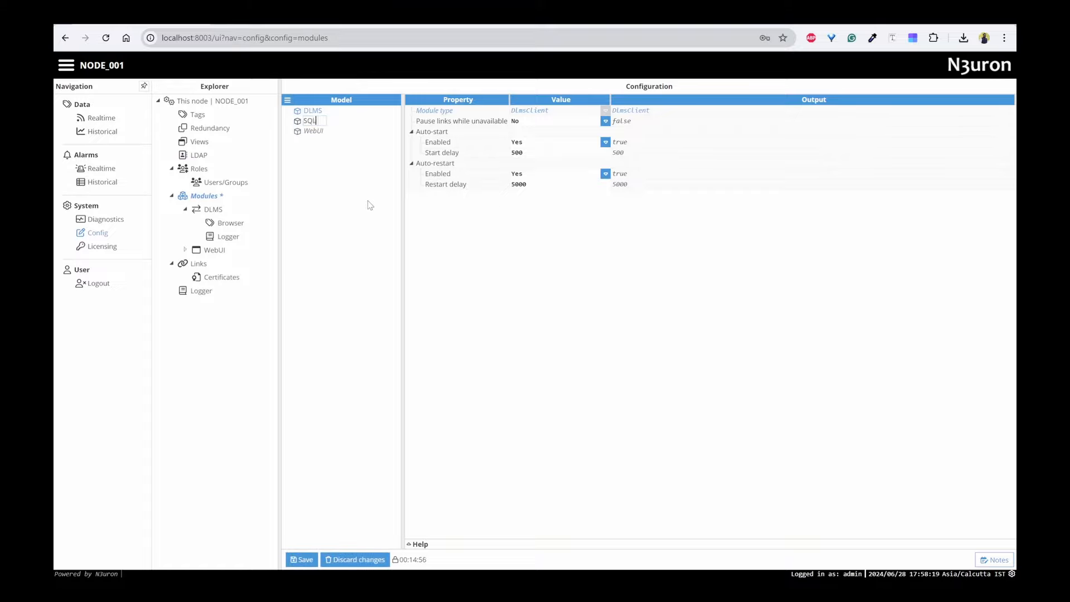
key(Return)
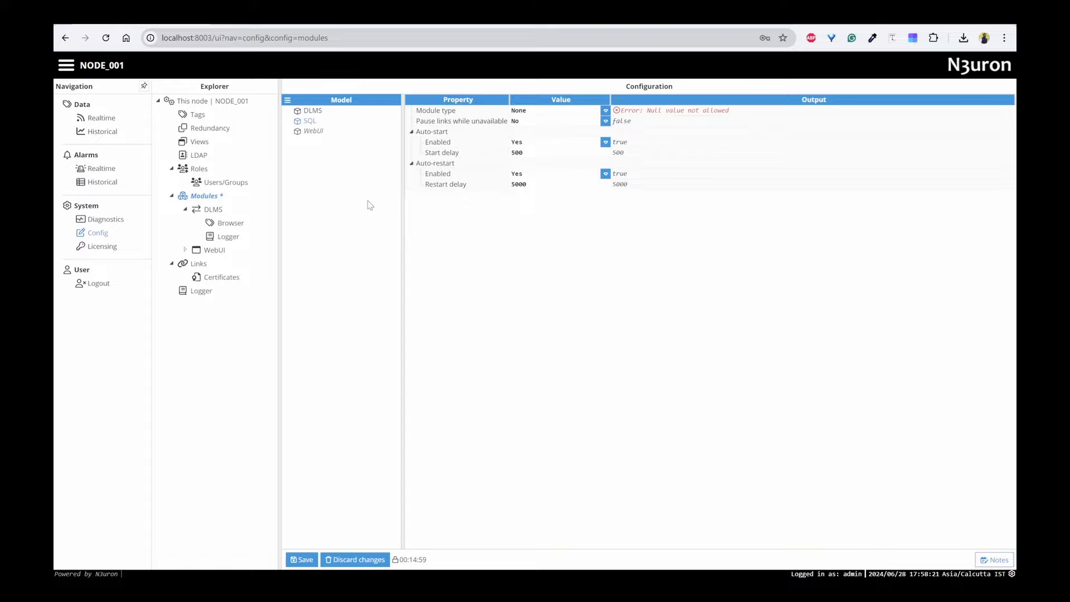
Set the SQL module's type to SqlClient and save the modules configuration.
click(607, 113)
scroll(606, 262, down, 5)
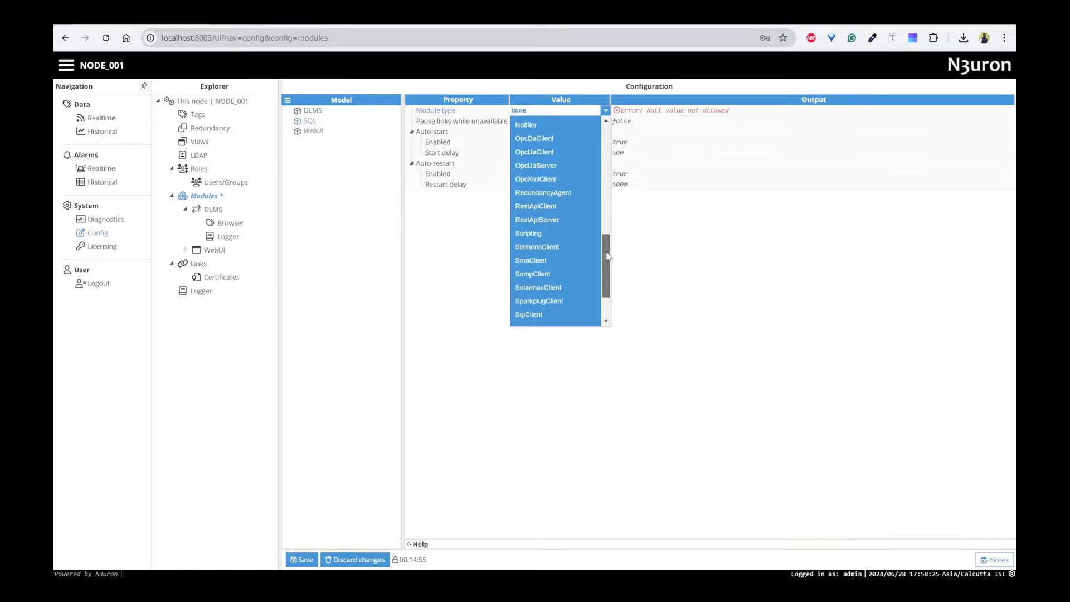
click(554, 259)
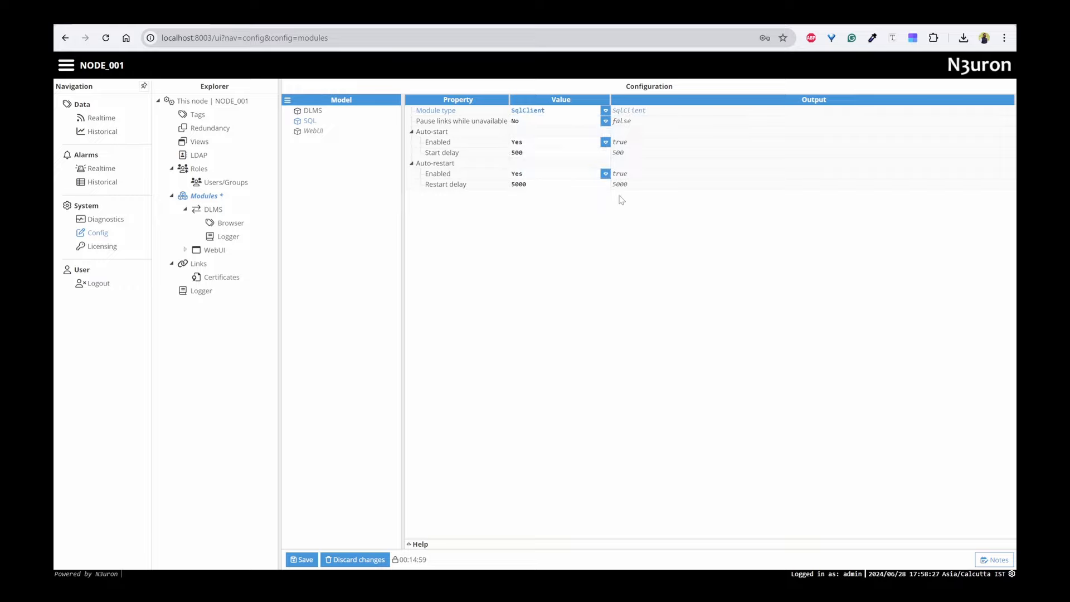
click(301, 560)
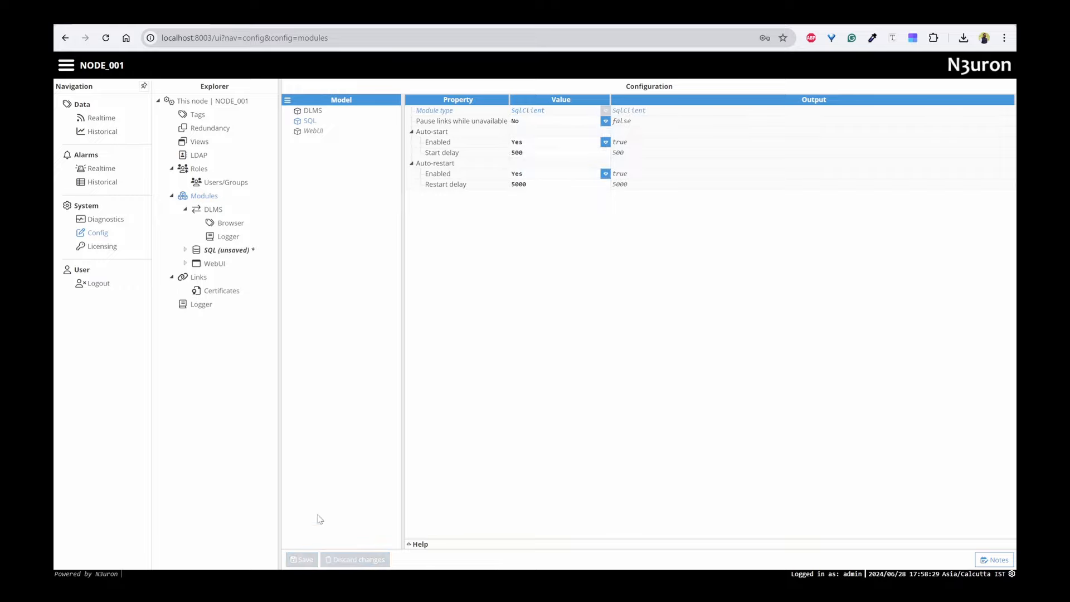
Create a channel named timescale in the SQL module and set its connector type to TimescaleDB.
click(225, 252)
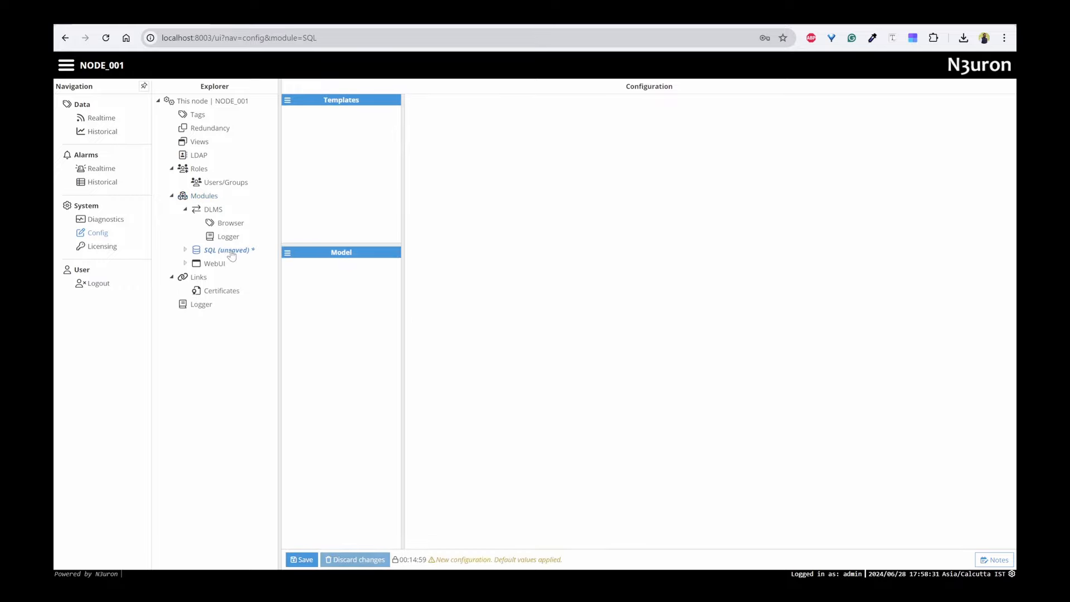
click(288, 252)
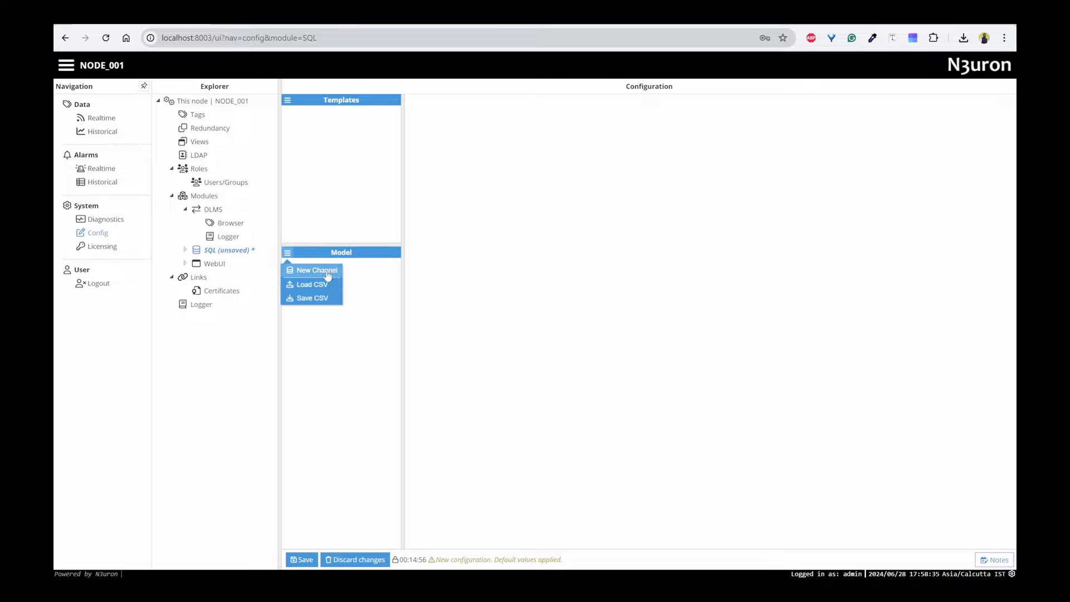
click(330, 271)
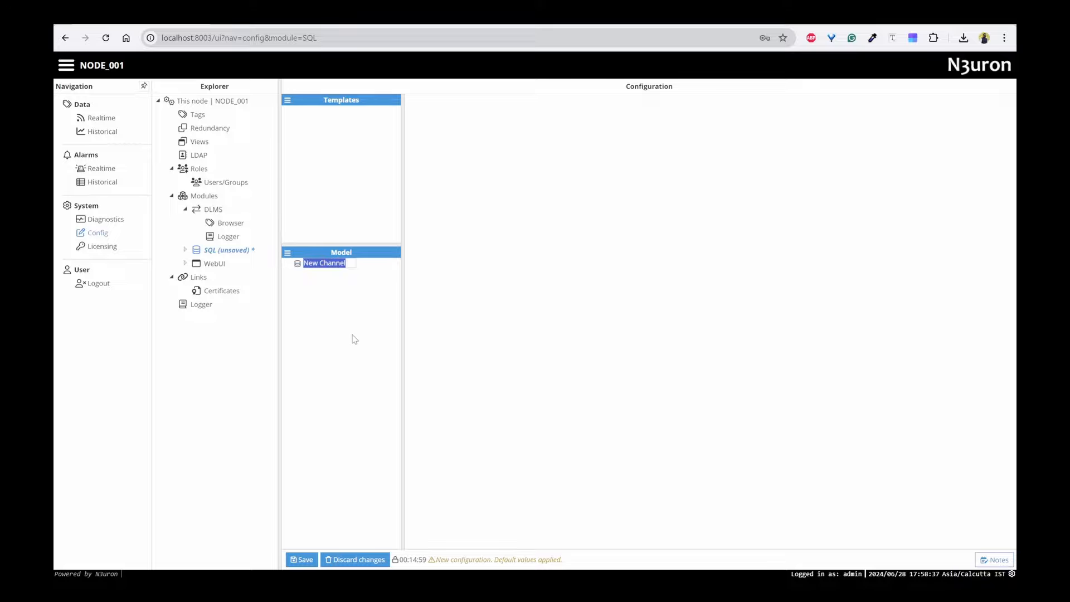
text(timescale)
key(Return)
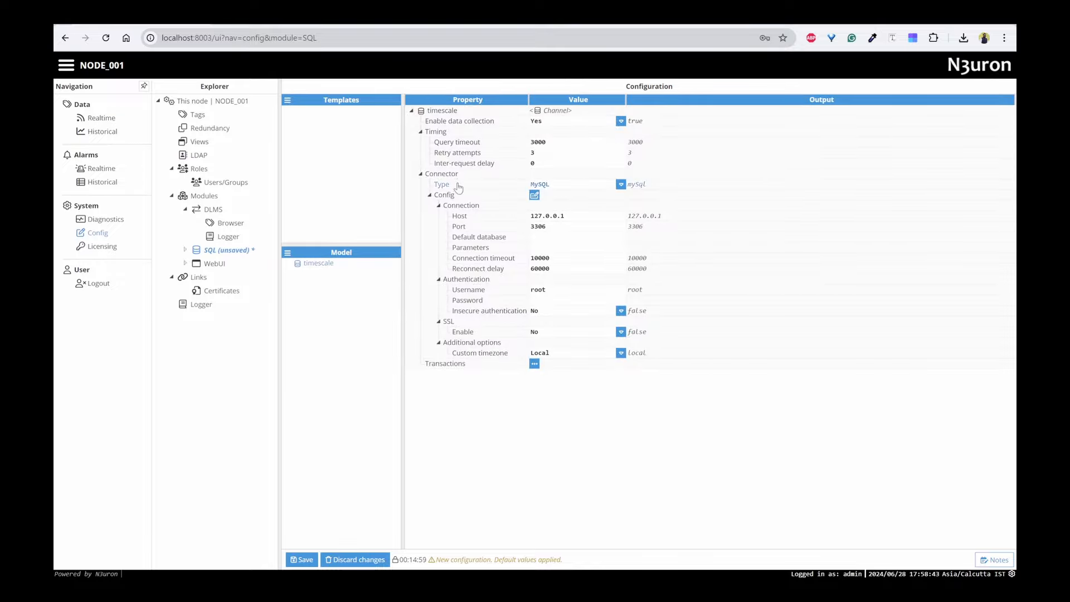
click(620, 184)
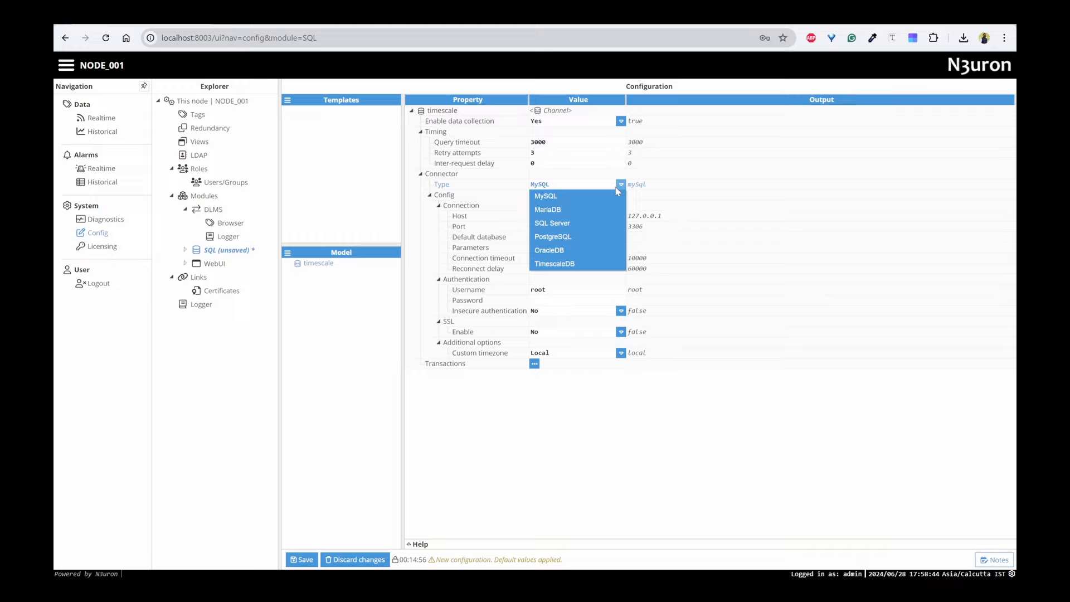
click(570, 264)
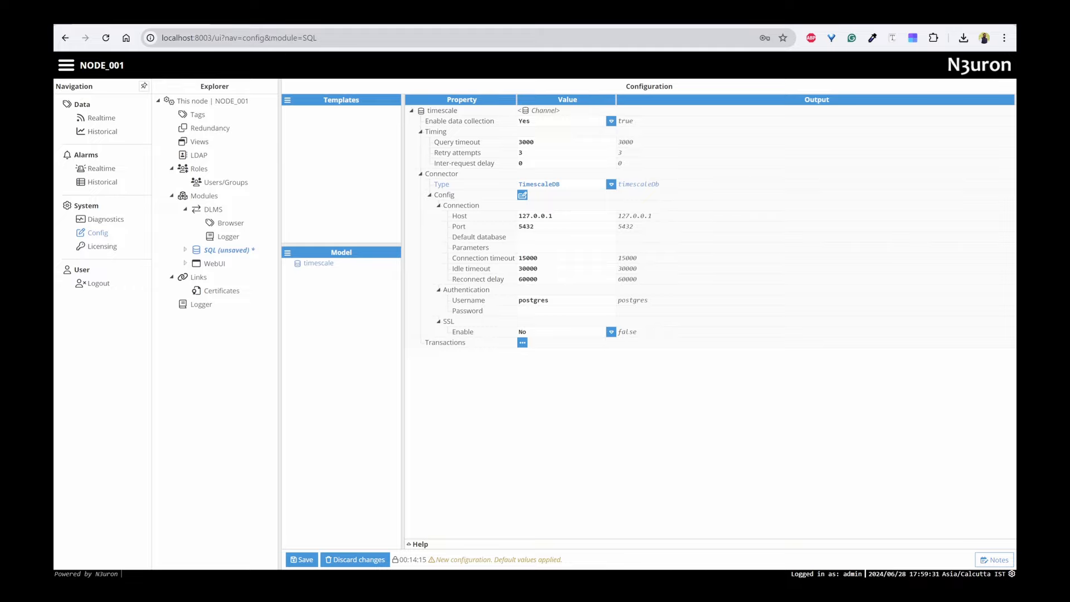
Switch to the Timescale console, create the #dev service ts-82331 and download its database config file.
key(ctrl+Tab)
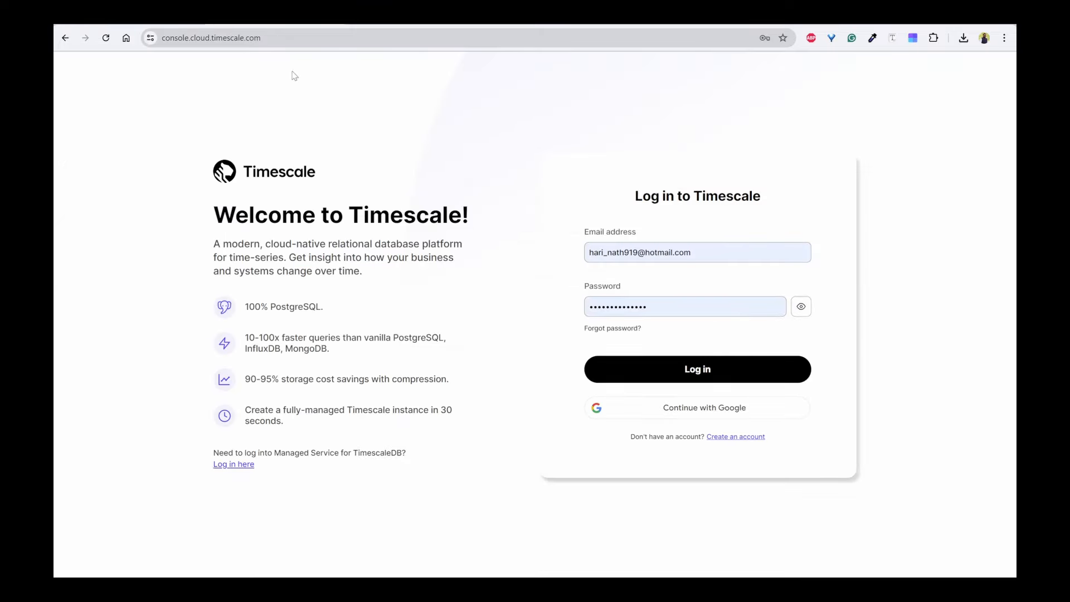
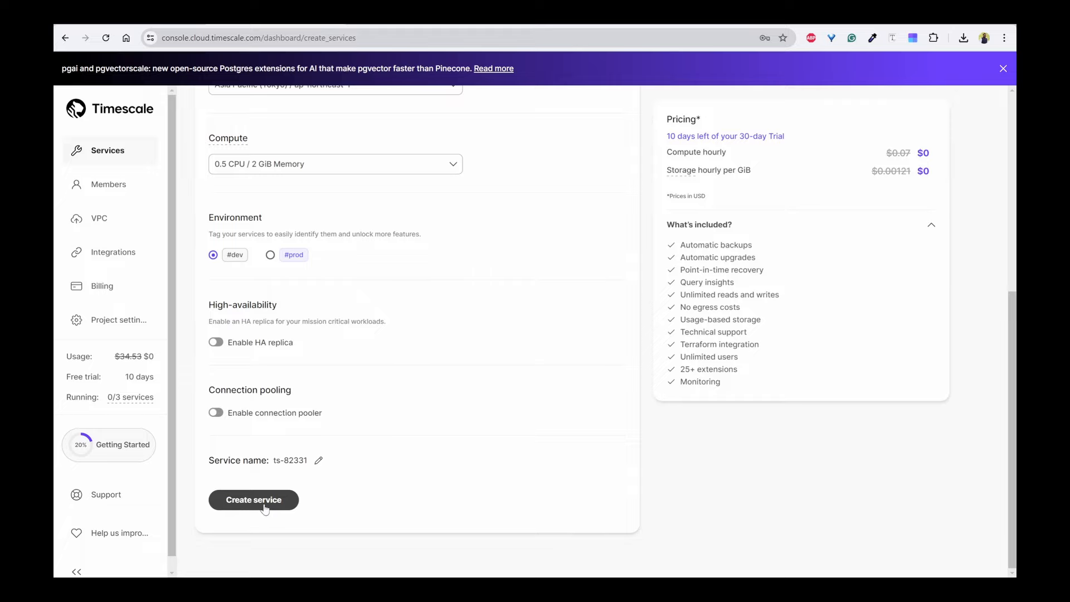
click(265, 508)
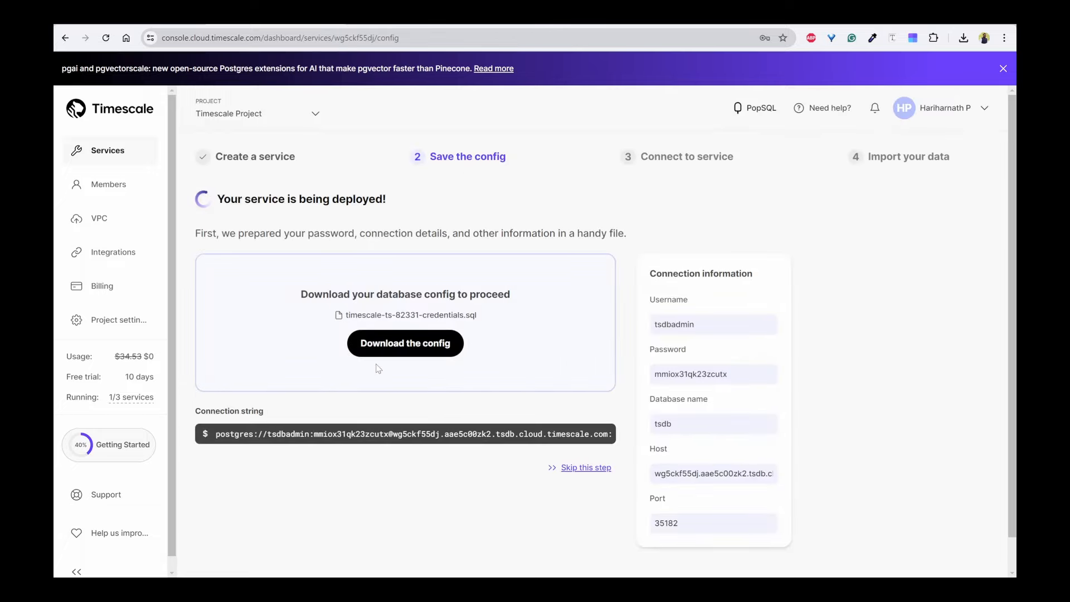
click(419, 345)
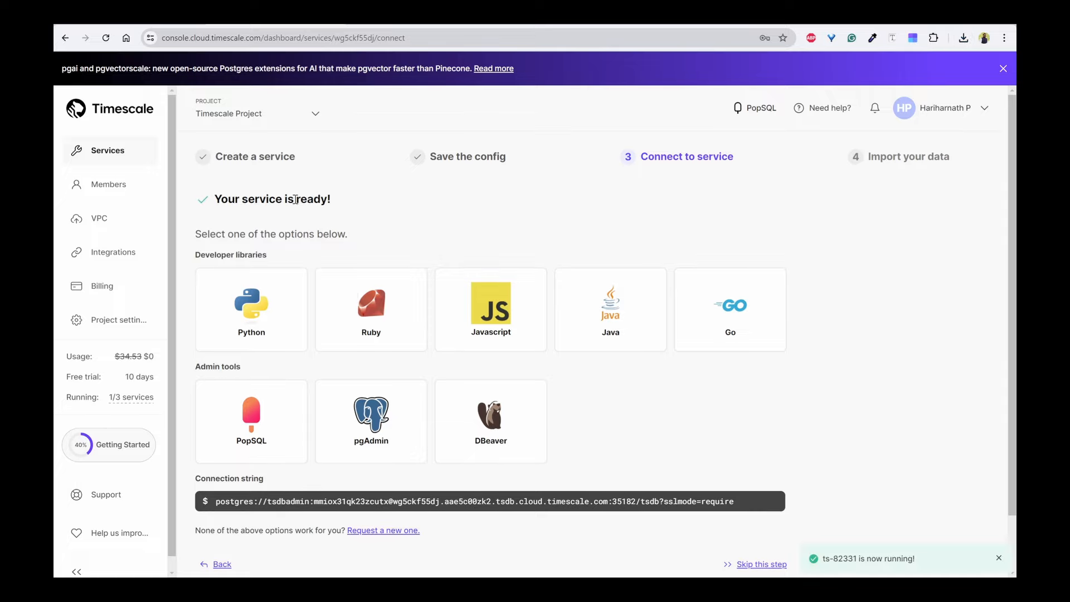
Check the new service's deployment status and open the project's services list.
drag(234, 199, 338, 202)
click(387, 206)
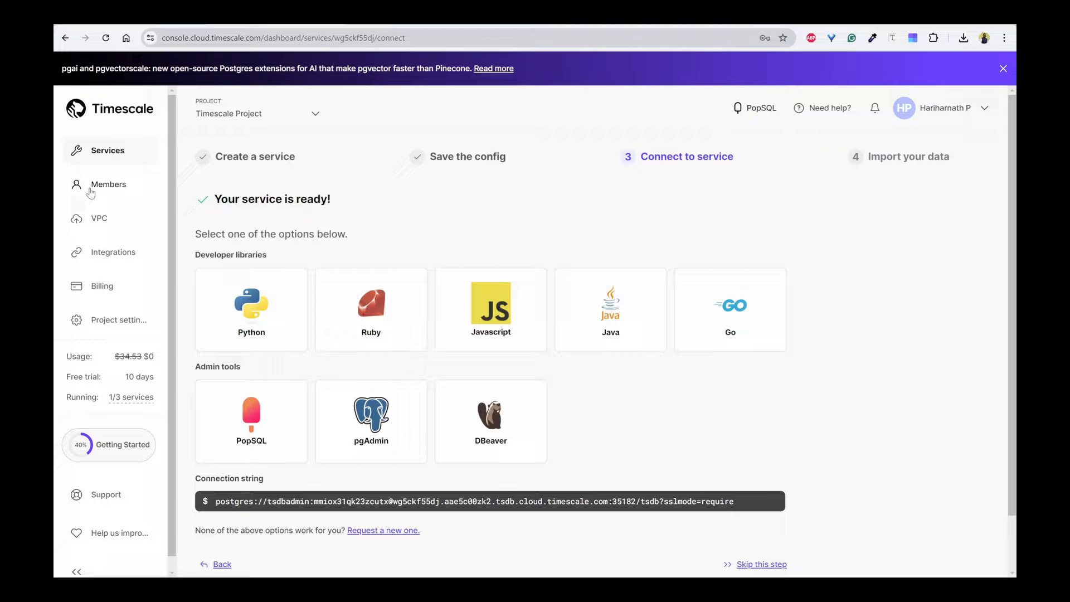
click(101, 159)
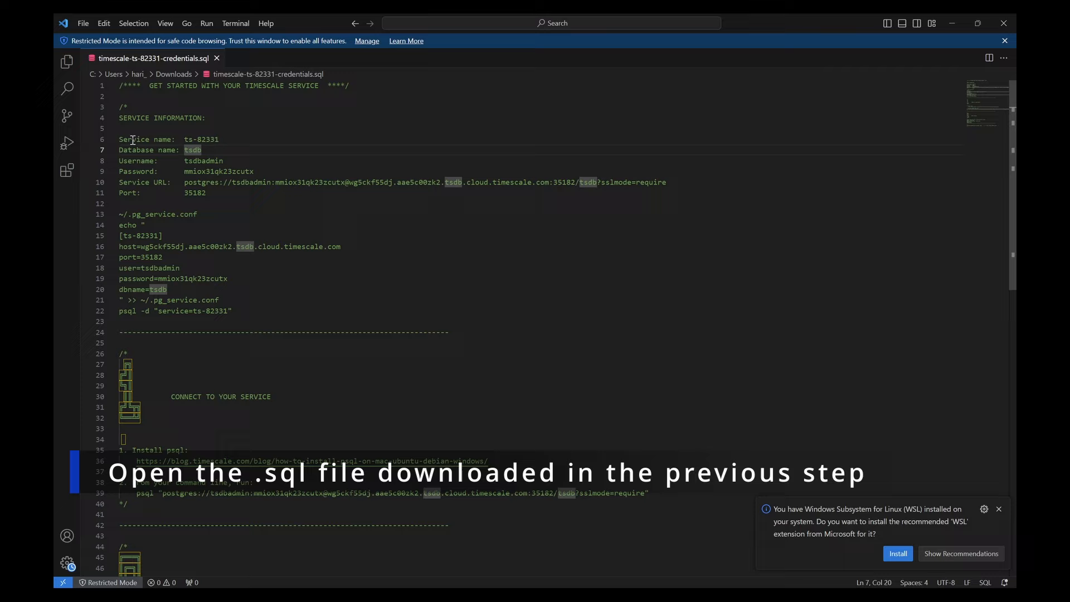
Locate the Service URL in the downloaded timescale-ts-82331-credentials.sql file in Visual Studio Code.
drag(134, 139, 184, 141)
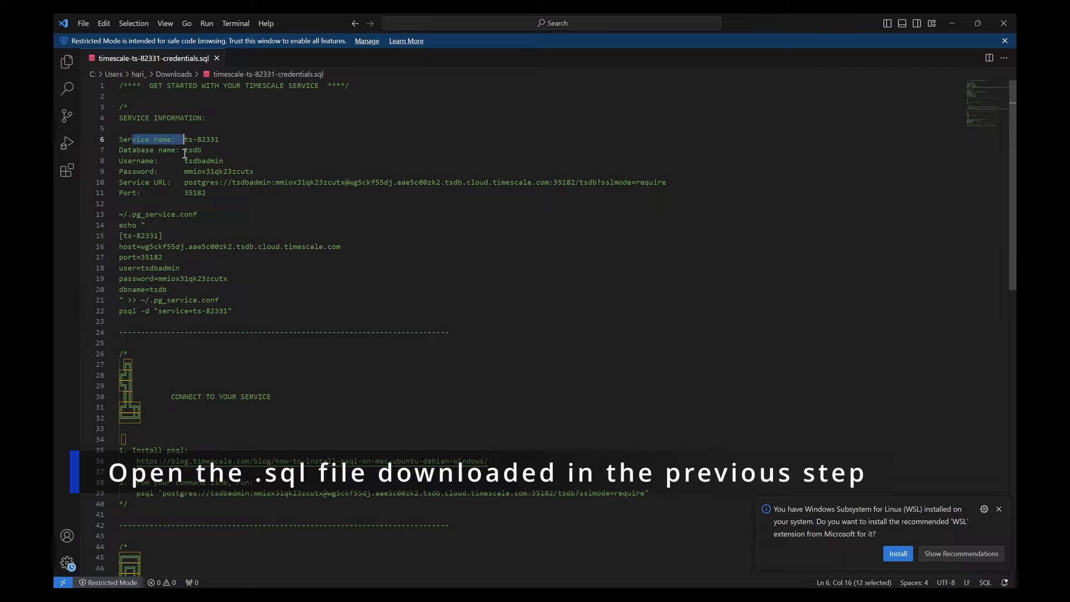
double_click(141, 182)
click(220, 182)
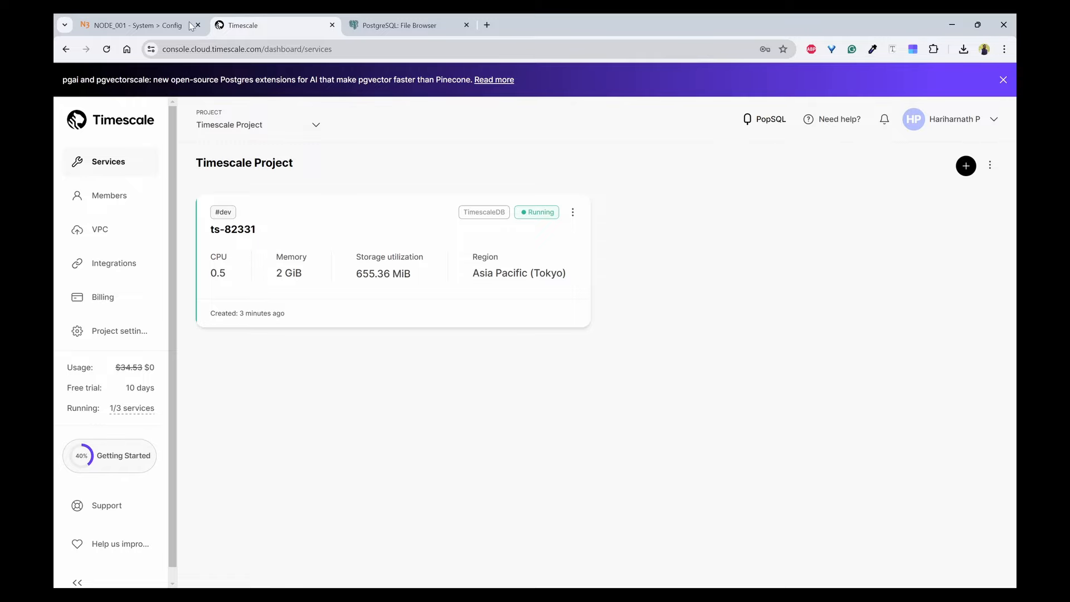
Set the timescale channel's connection string to the Service URL copied from the credentials file, and save the configuration with a module restart.
click(190, 26)
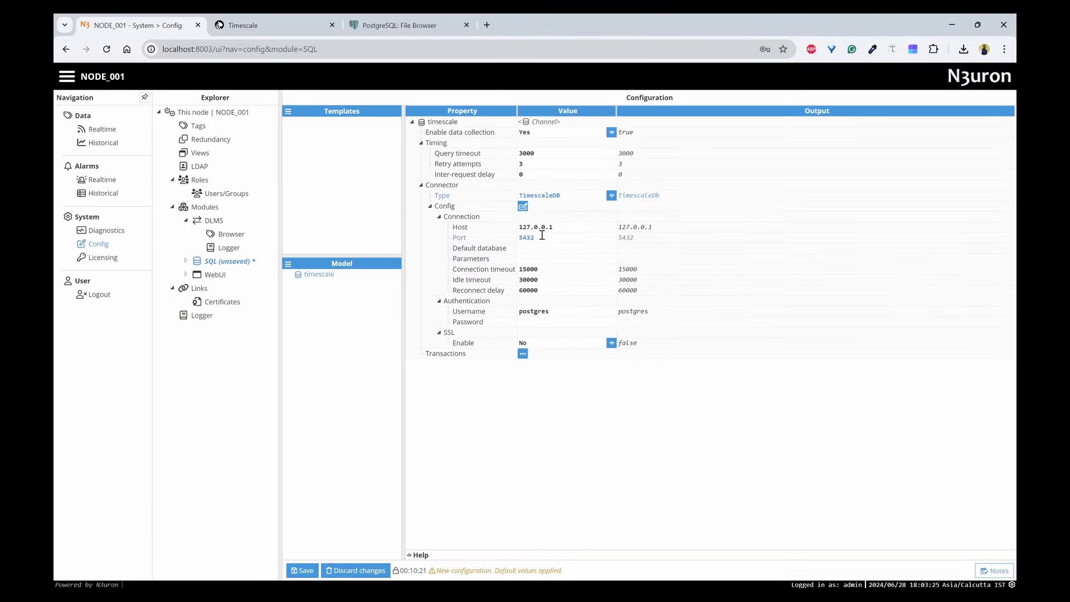
click(523, 206)
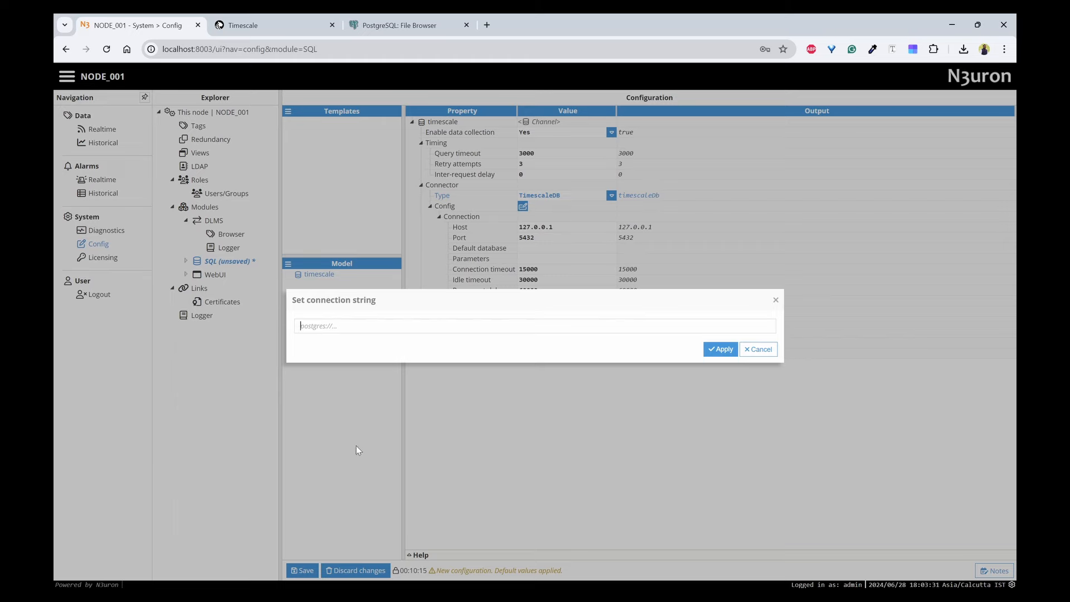
key(alt+Tab)
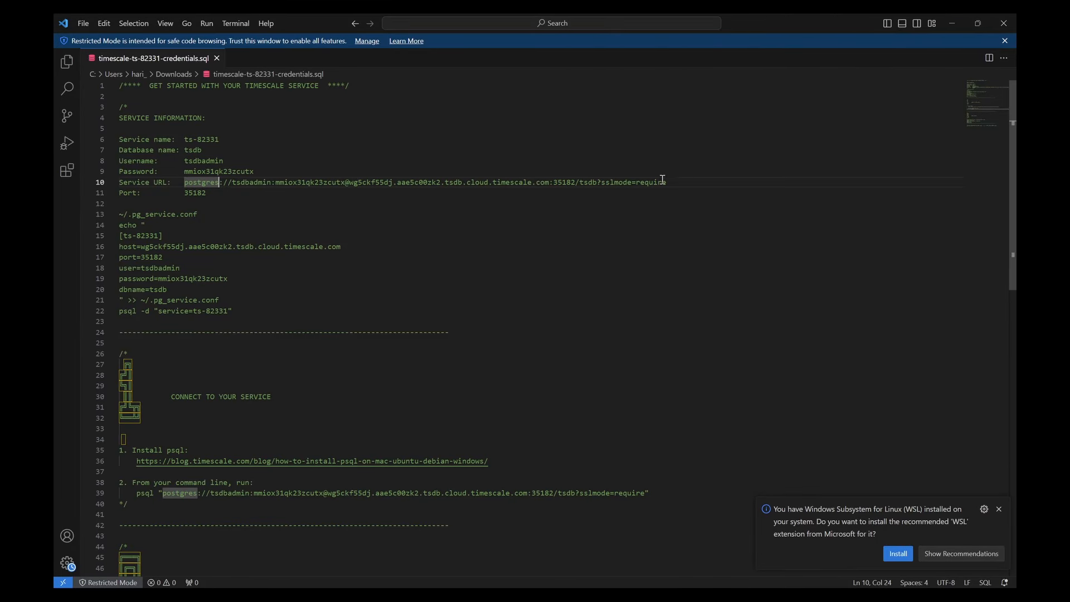
drag(667, 182, 318, 193)
drag(203, 189, 183, 184)
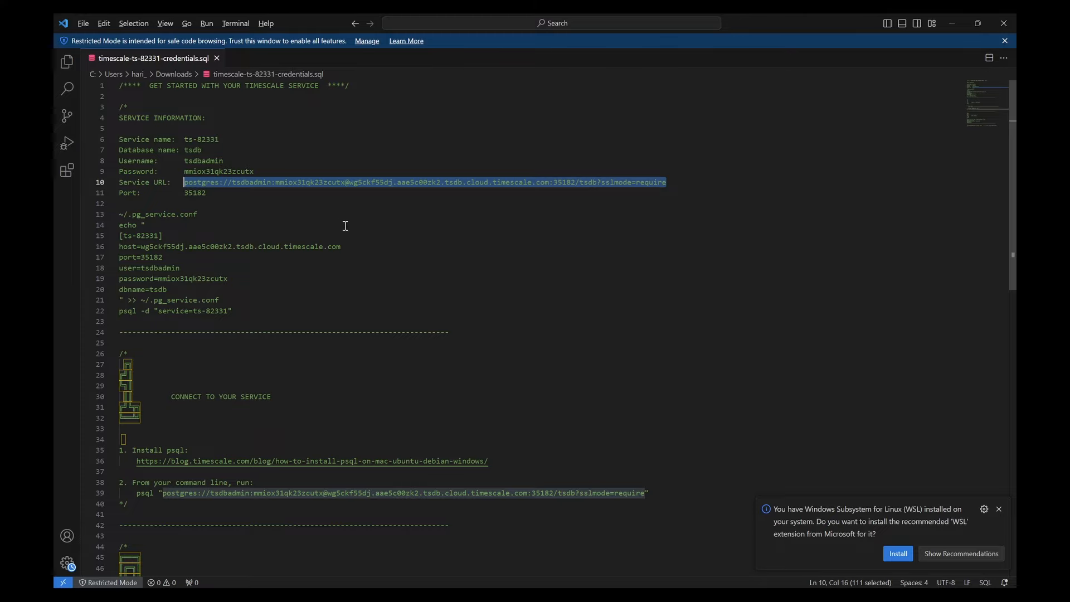
key(alt+Tab)
key(ctrl+v)
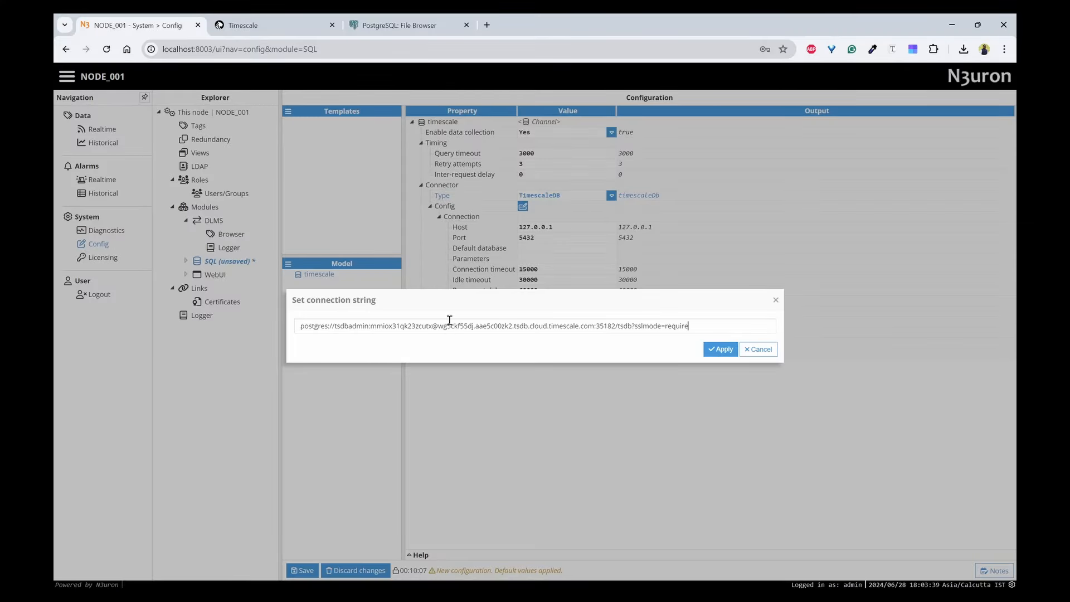
click(723, 349)
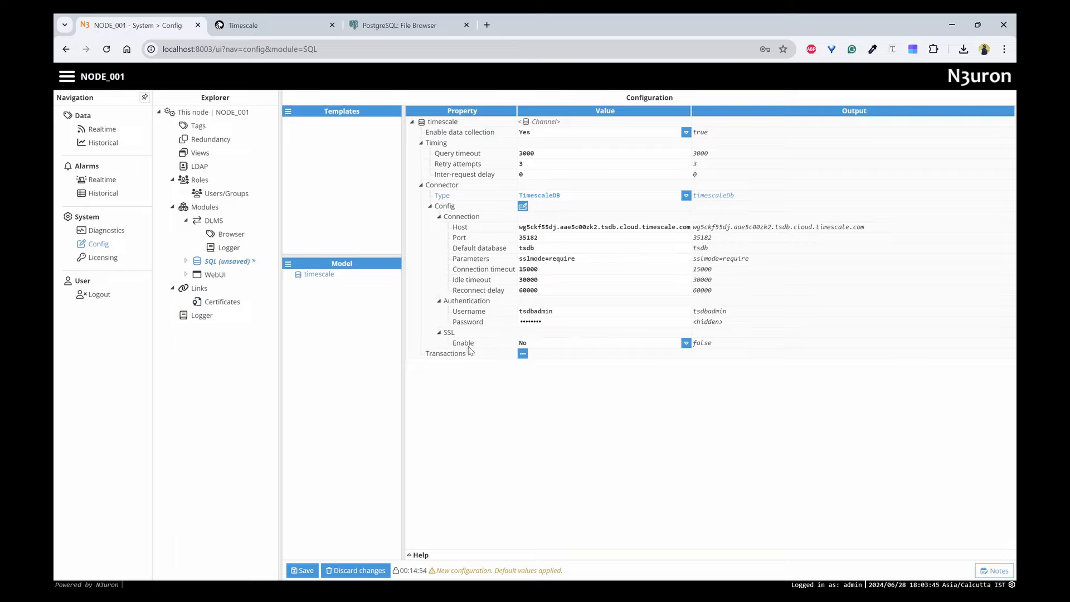
click(304, 570)
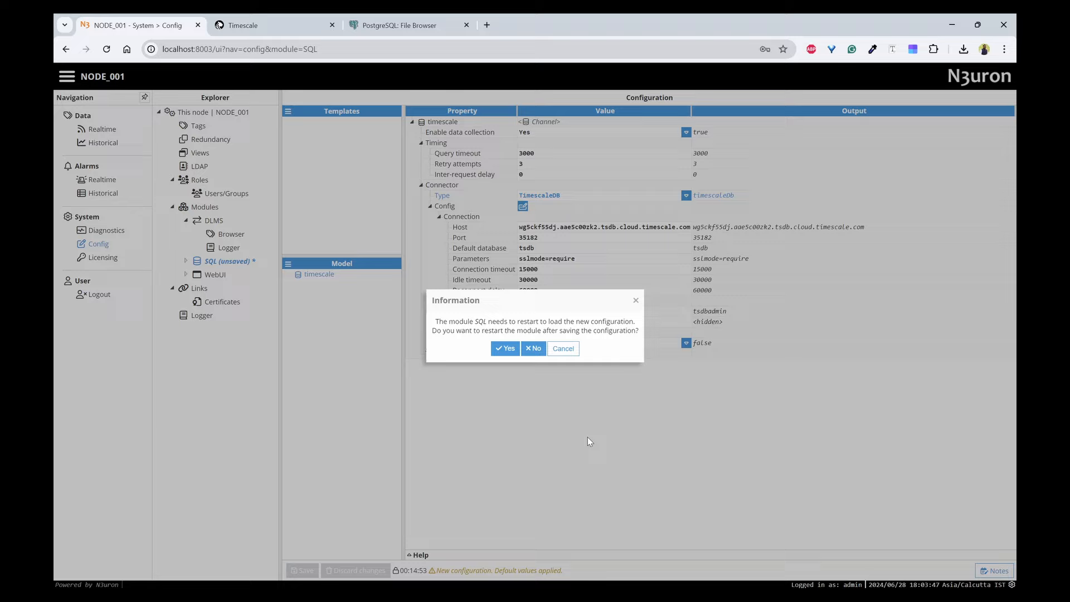
click(509, 348)
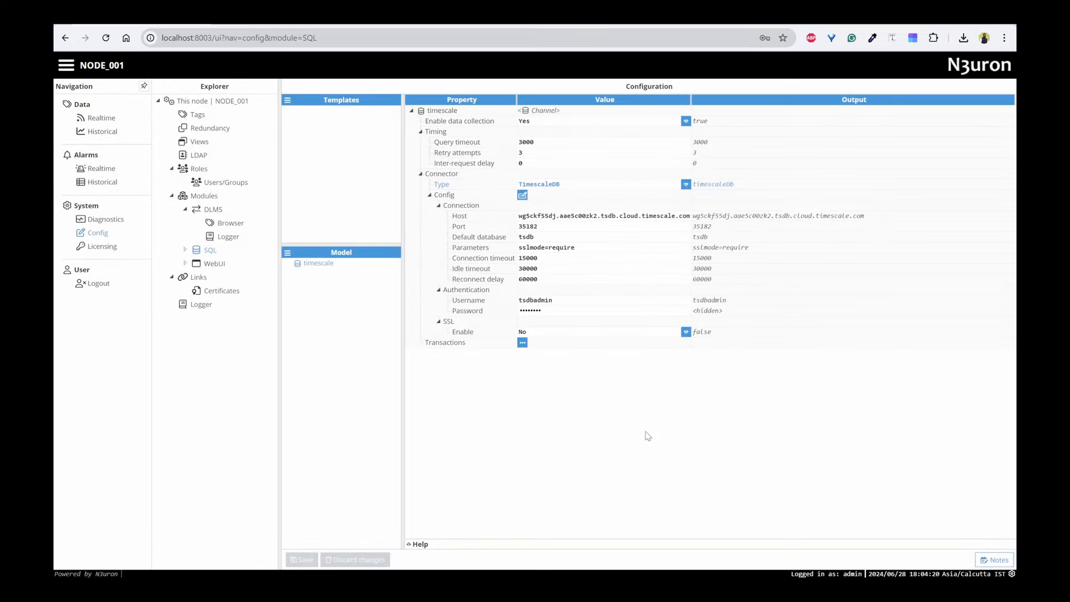
Add a HistoryTransaction with its default name to the timescale channel and show its properties.
click(522, 343)
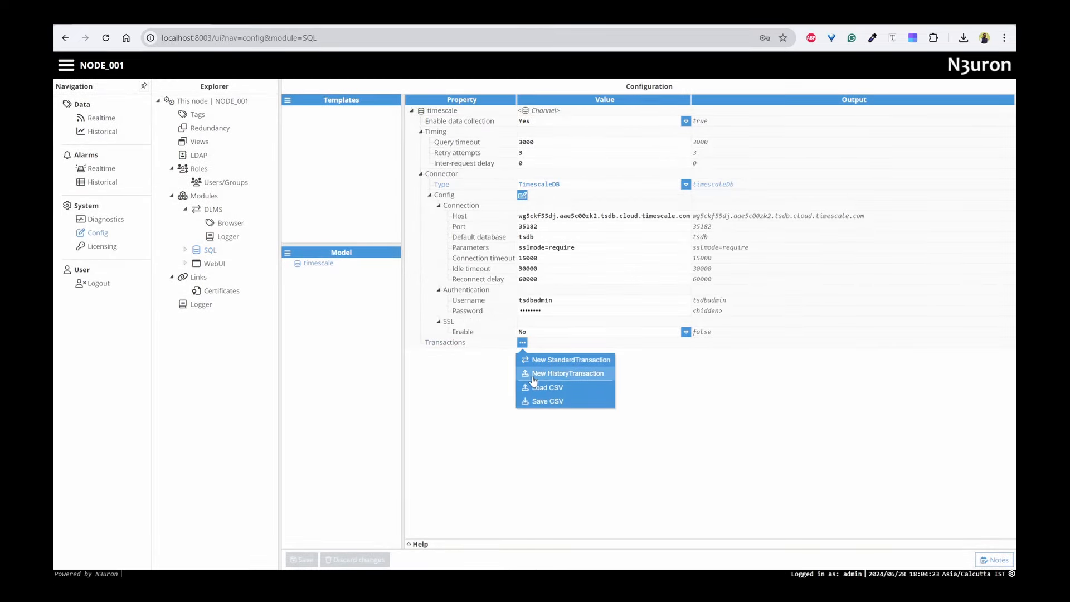
click(567, 374)
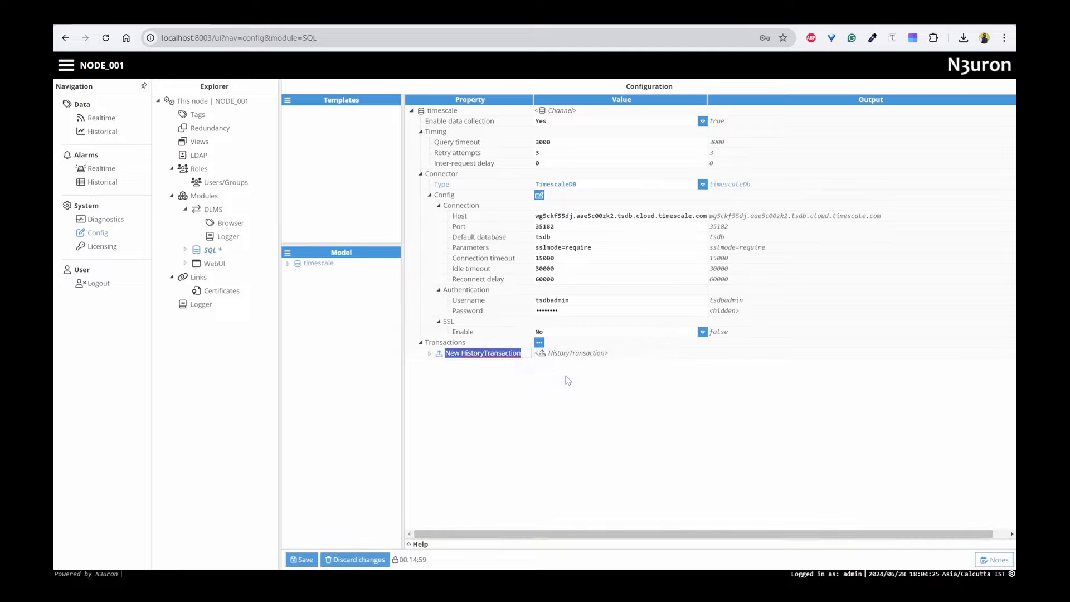
click(498, 396)
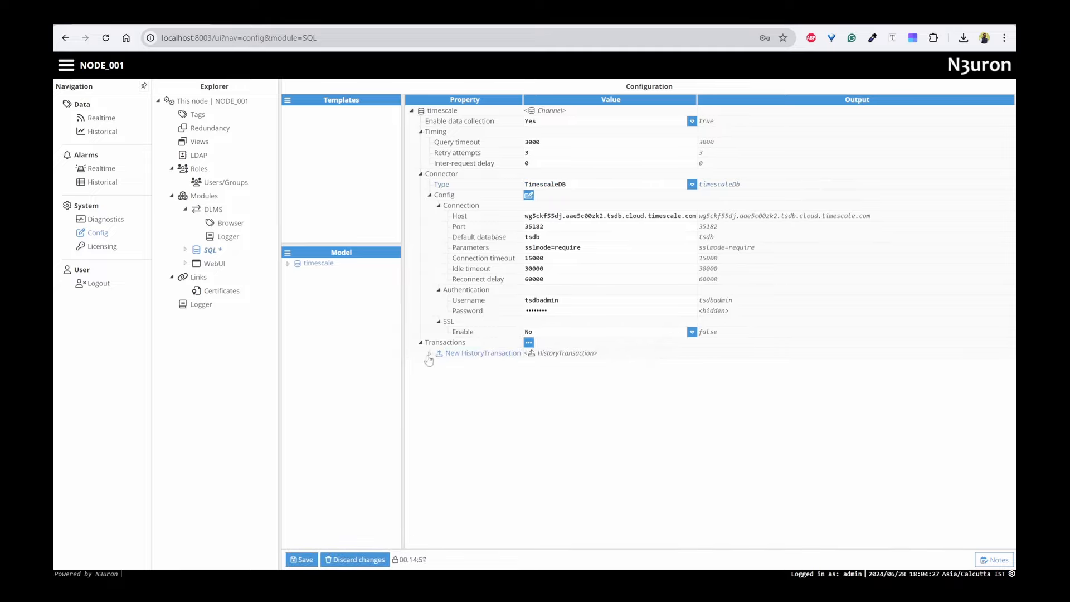
click(429, 354)
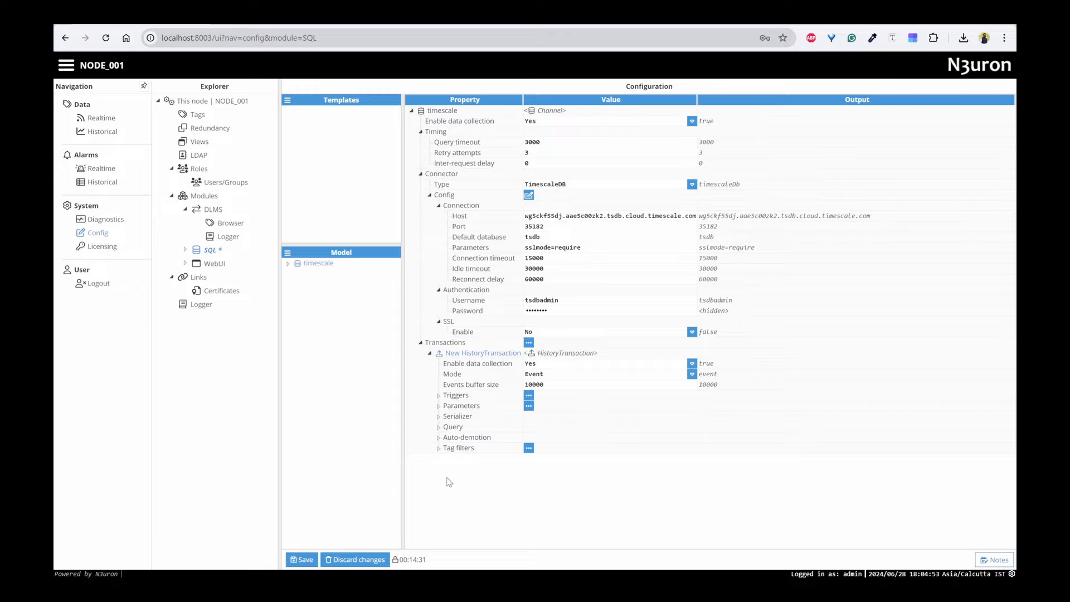
Set the SYNTAX constant in the history transaction's custom query script to "timescale" and save the script.
click(439, 428)
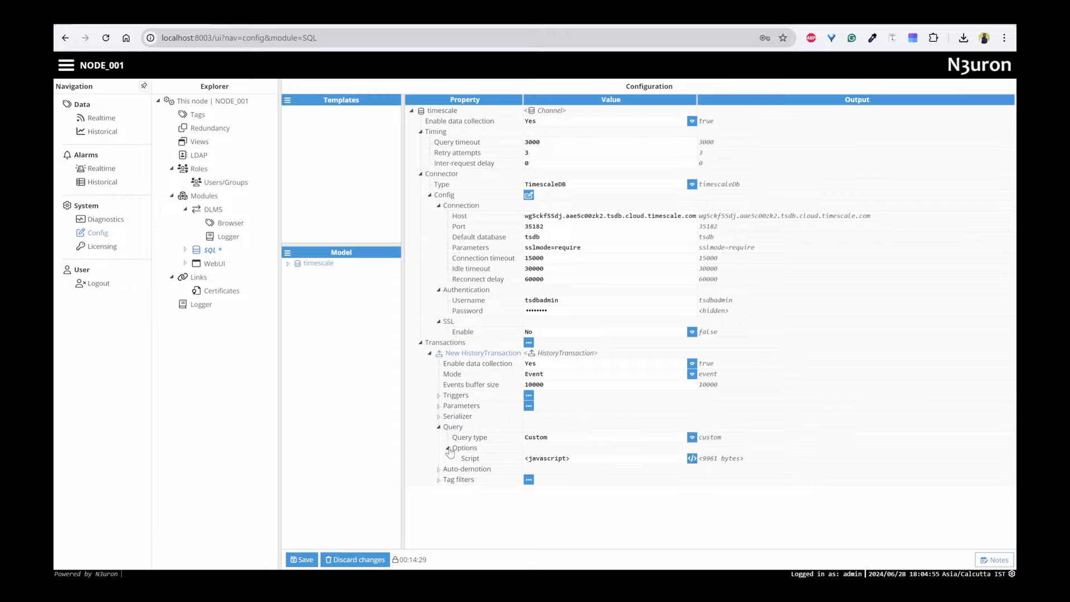
click(447, 448)
click(447, 448)
click(691, 458)
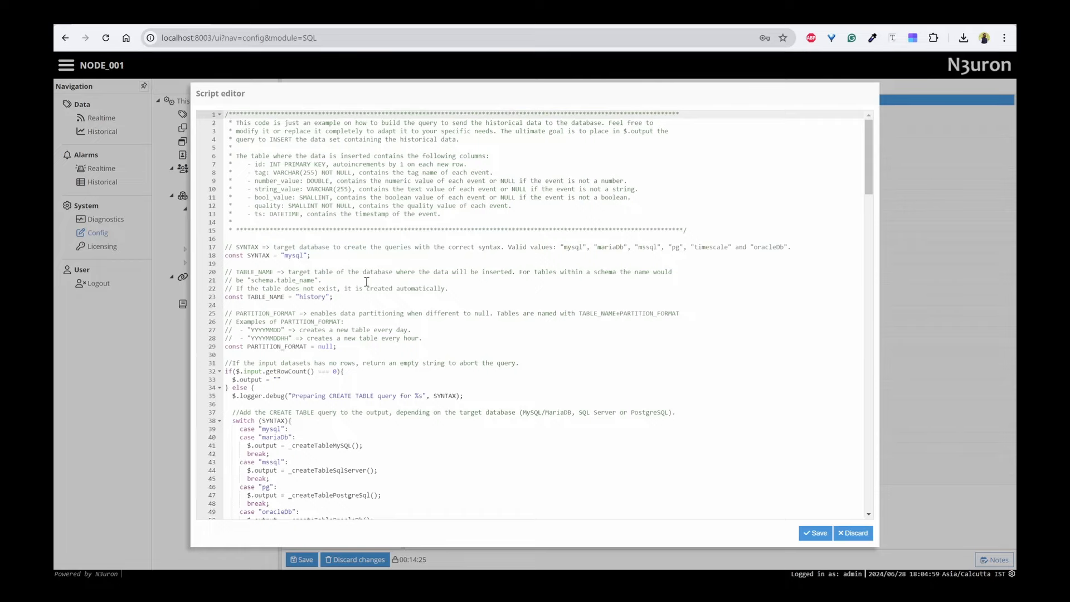
double_click(295, 256)
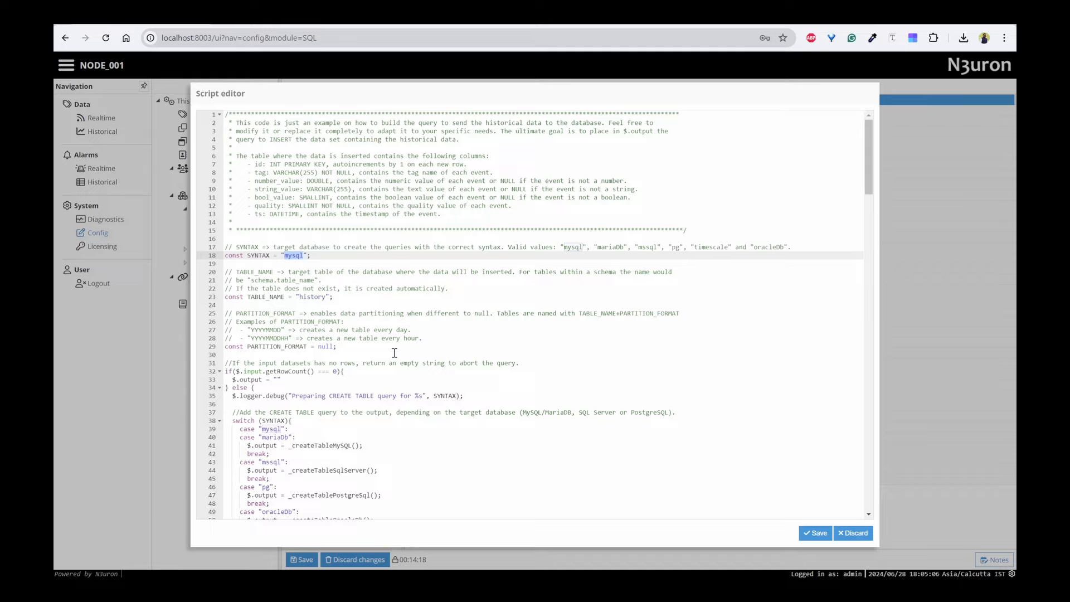
text(timescale)
drag(381, 123, 673, 122)
click(508, 124)
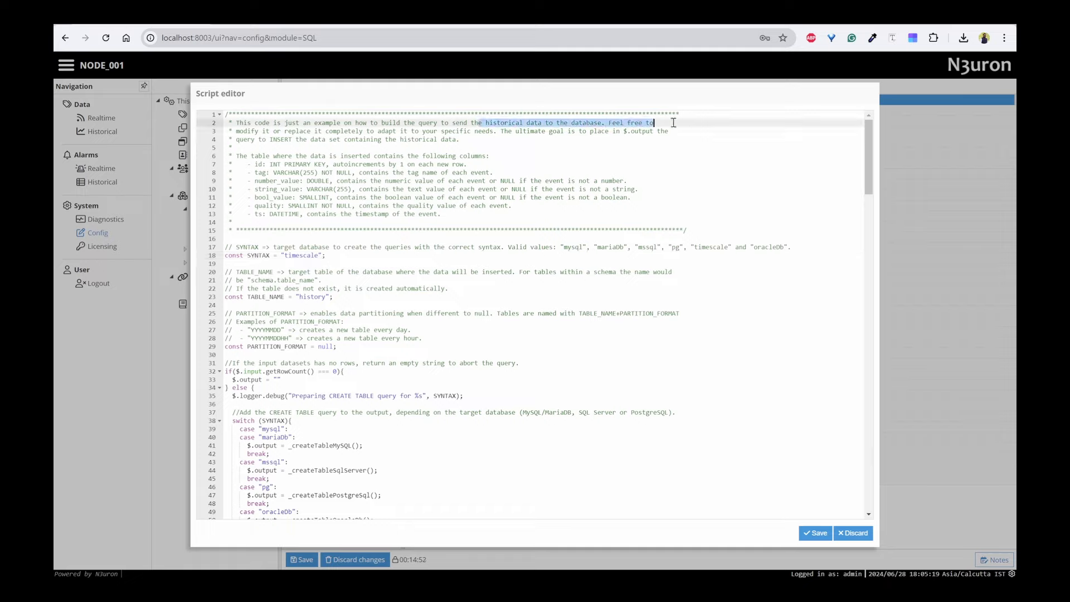
click(815, 532)
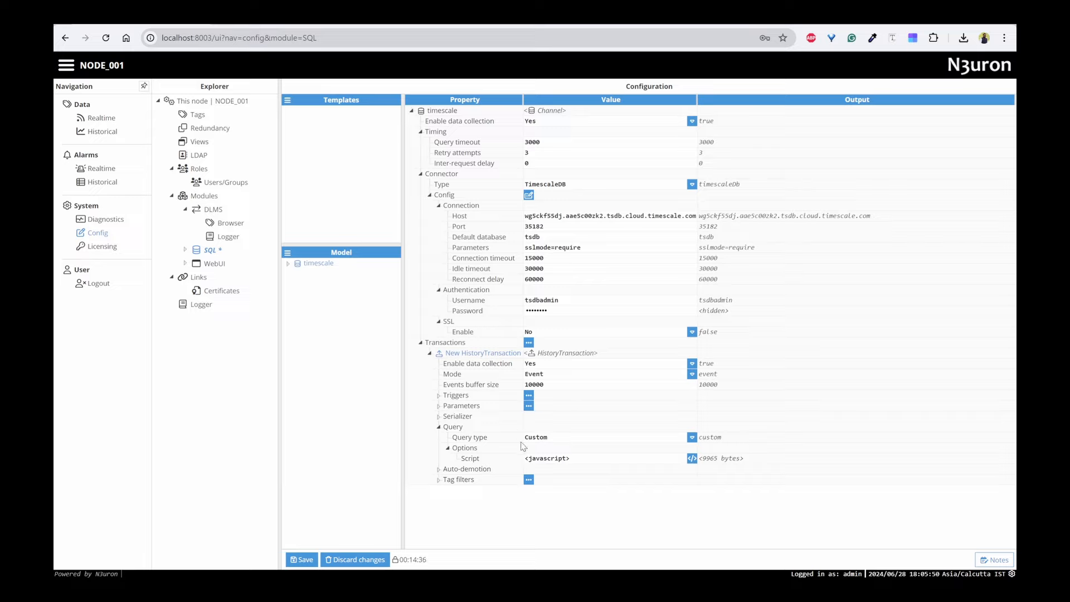
Add a default TagFilterPath to the history transaction's tag filters and save the configuration, restarting the SQL module.
click(529, 479)
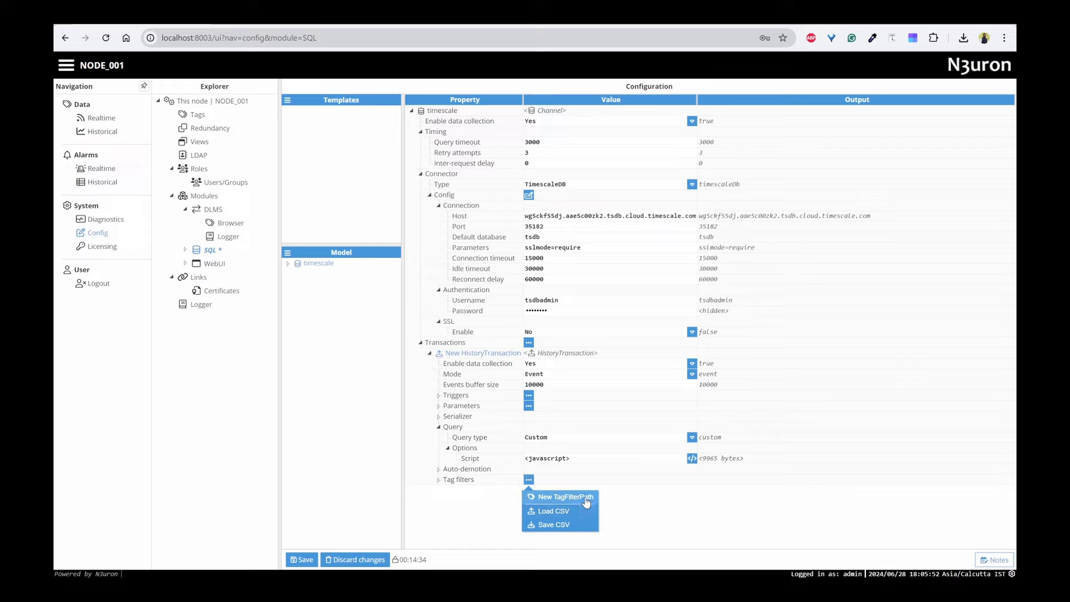
click(579, 497)
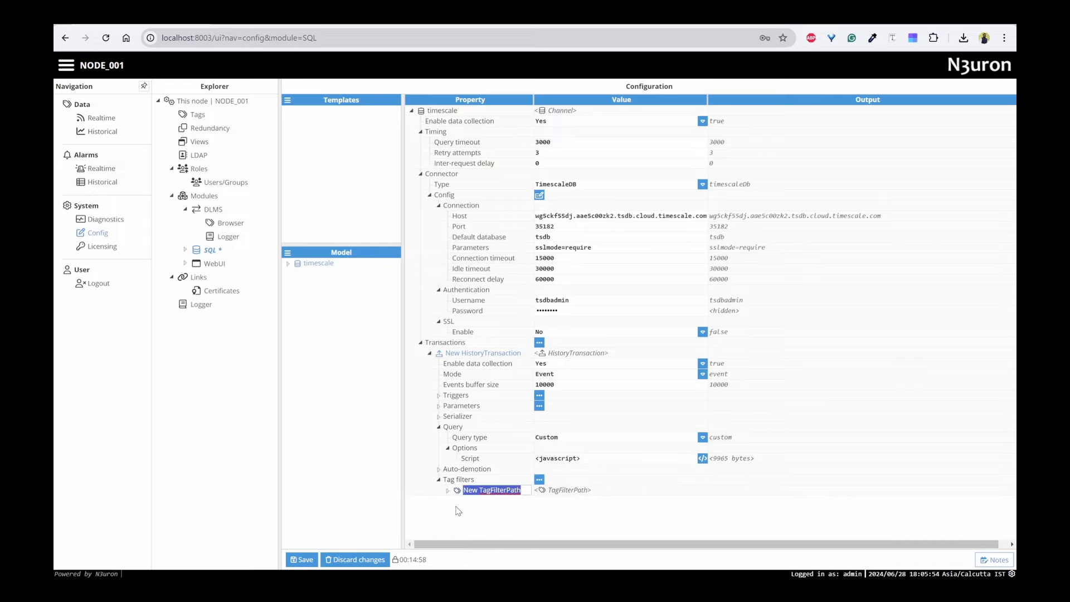
key(Return)
click(447, 491)
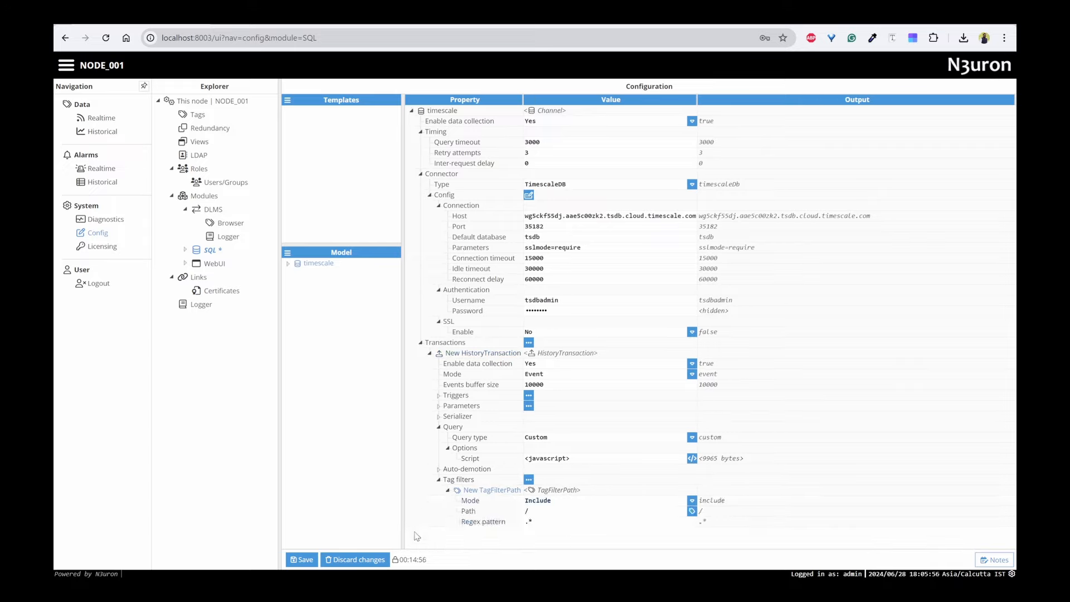
click(301, 559)
click(503, 338)
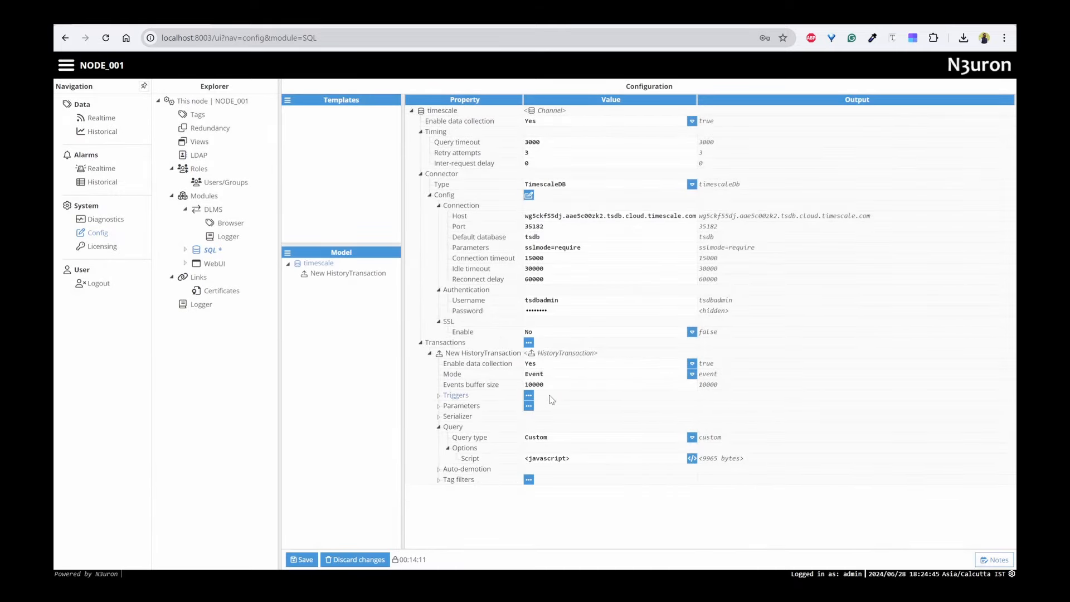
Add a periodic trigger with Fixed time type and scan rate 10000 to the history transaction, and save with an SQL module restart.
click(528, 395)
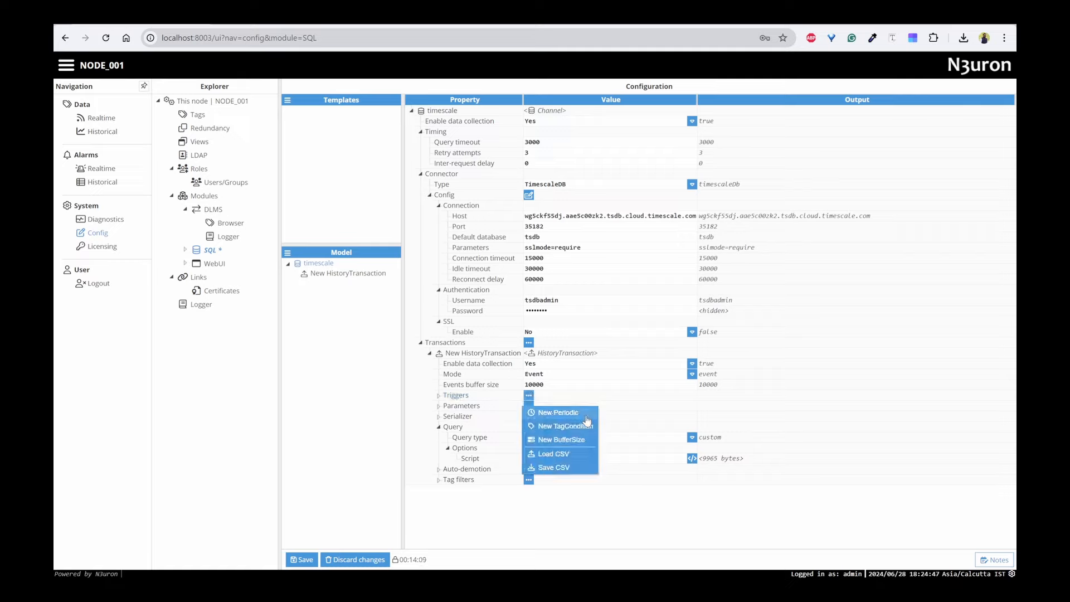
click(580, 409)
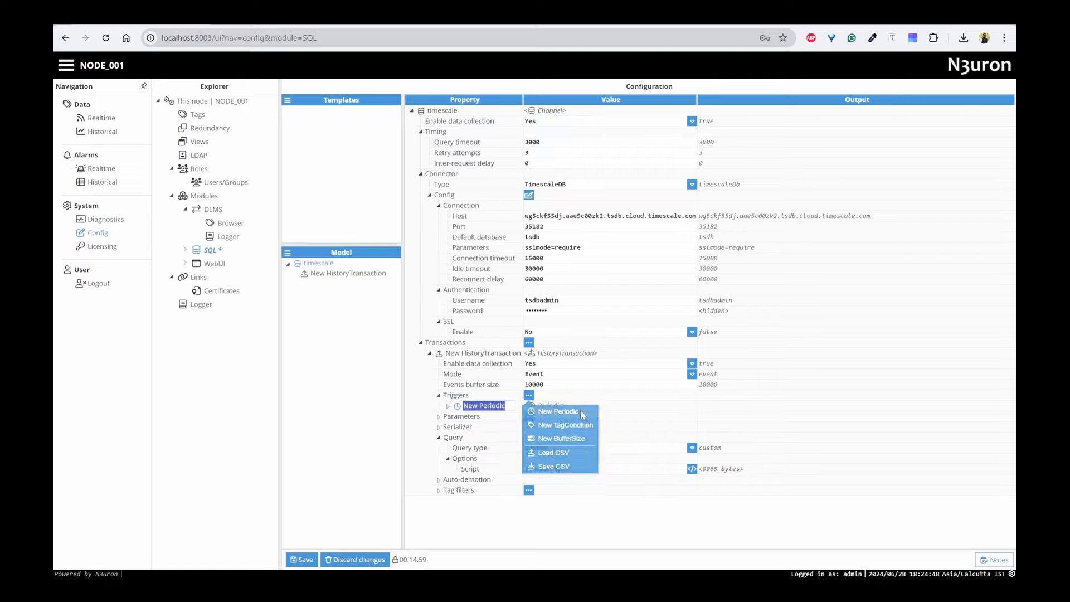
click(449, 406)
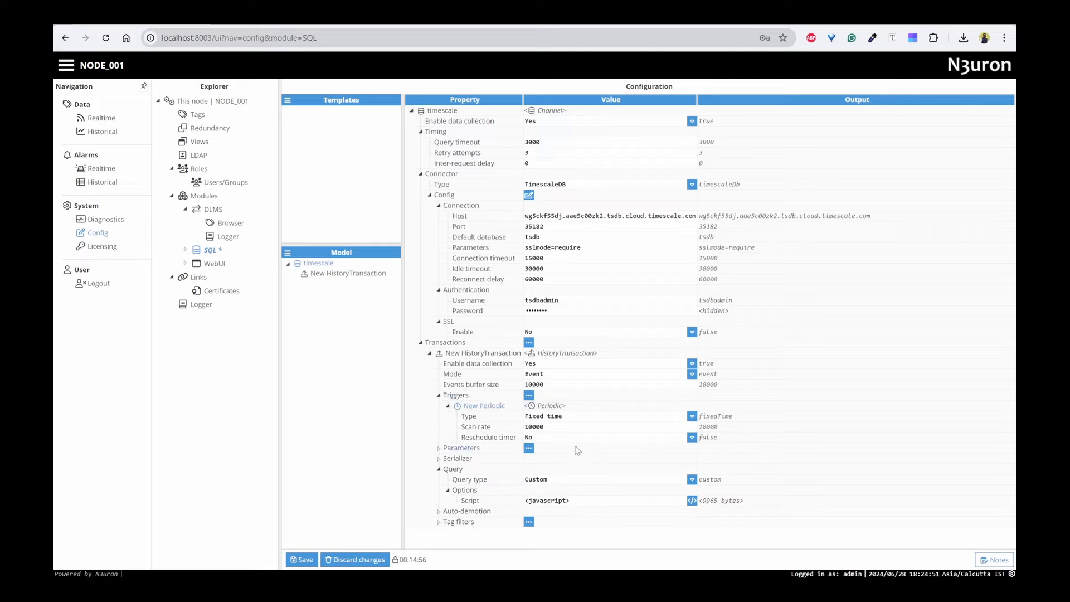
click(525, 427)
click(301, 559)
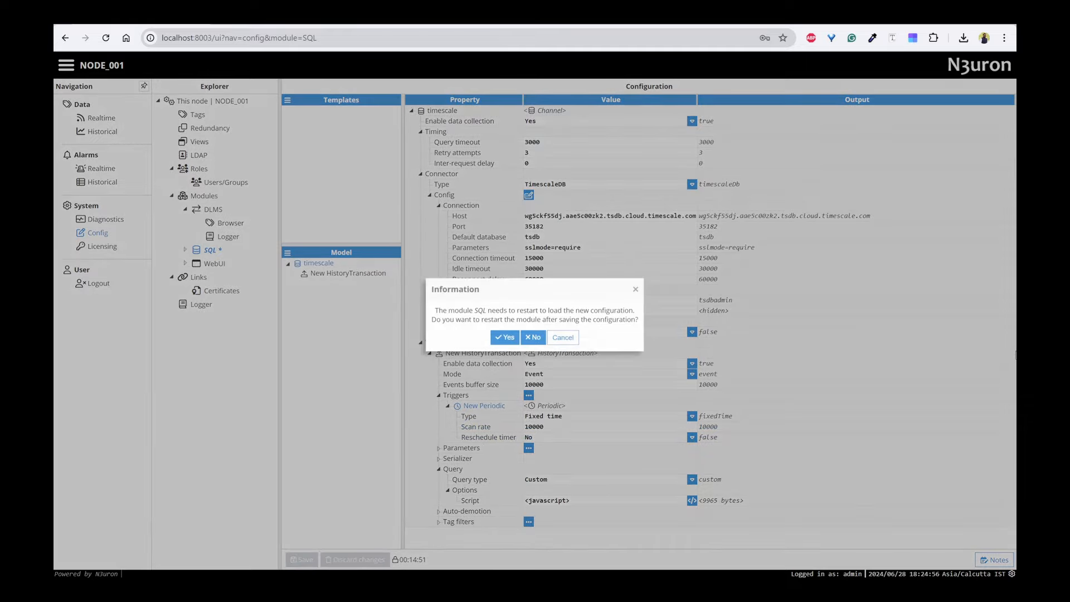
click(508, 339)
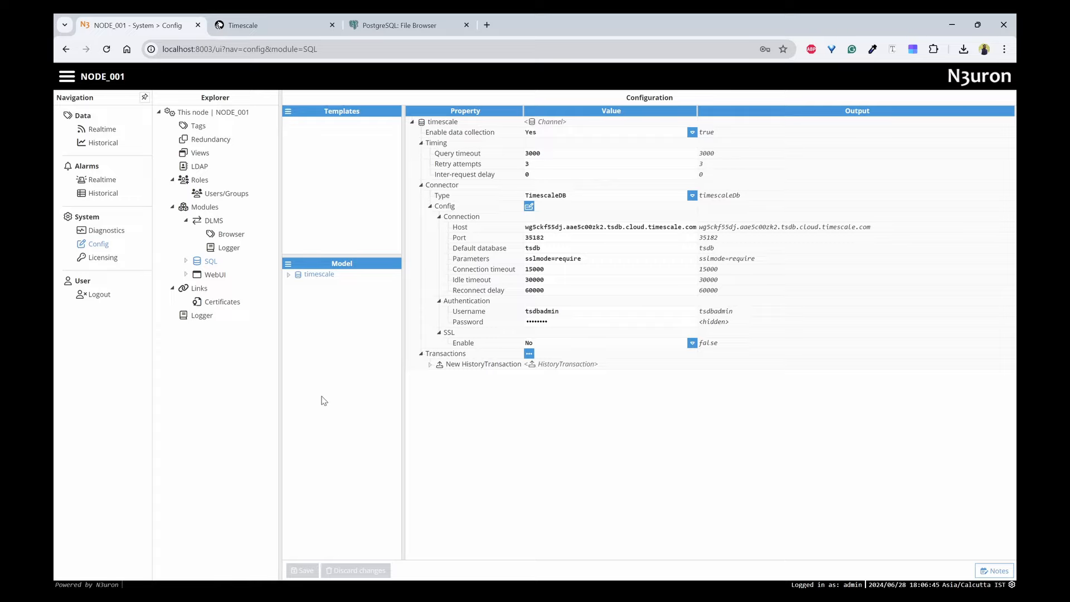
View the pgAdmin 4 v8.9 Windows download page, and launch the pgAdmin 4 desktop application in a maximized window.
click(412, 25)
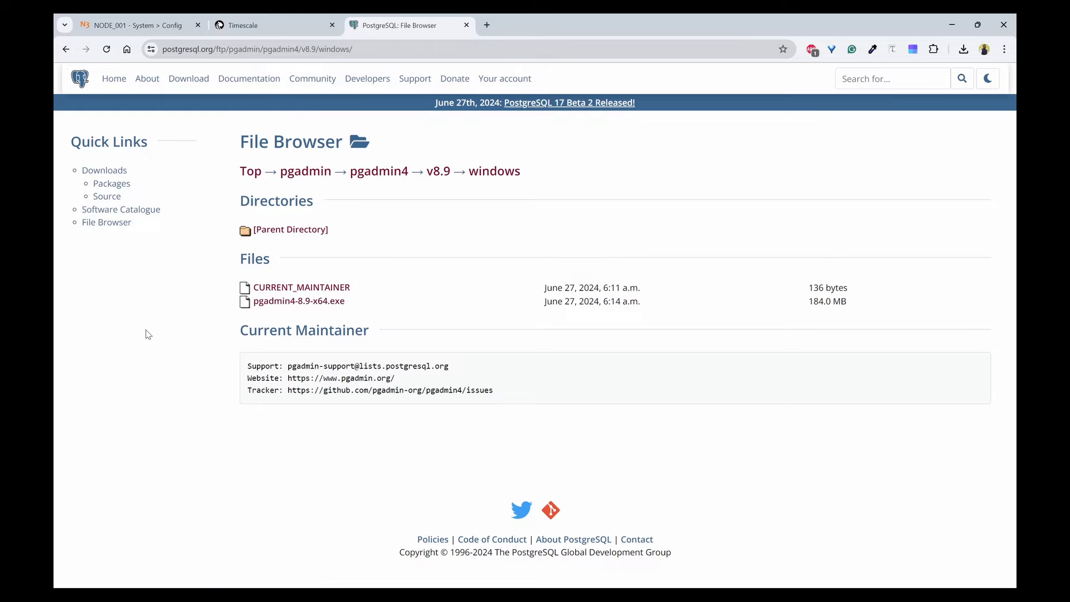
click(144, 27)
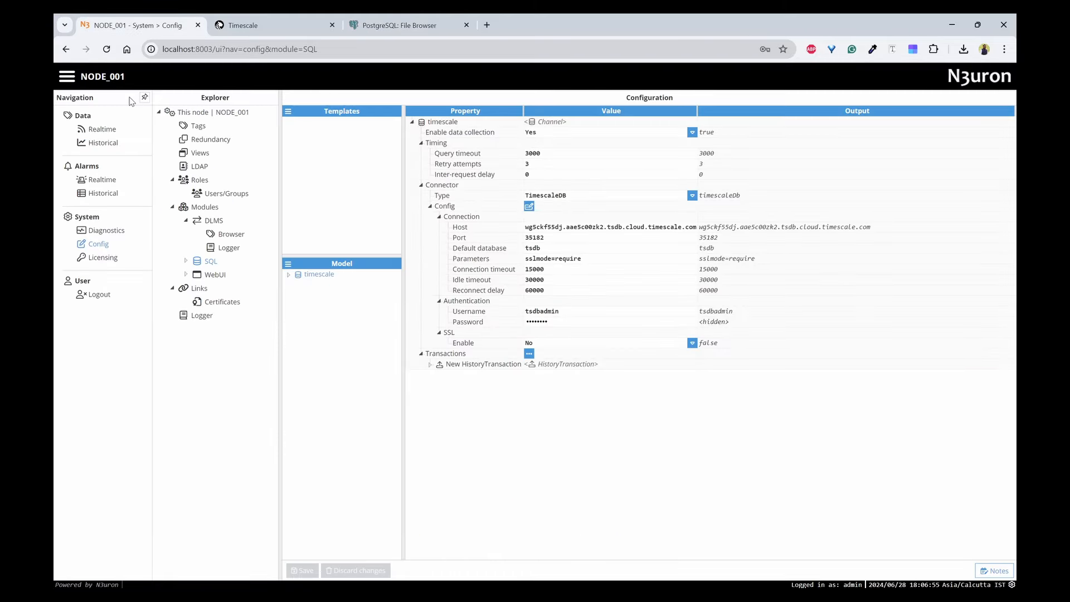
key(super)
text(pgad)
click(398, 366)
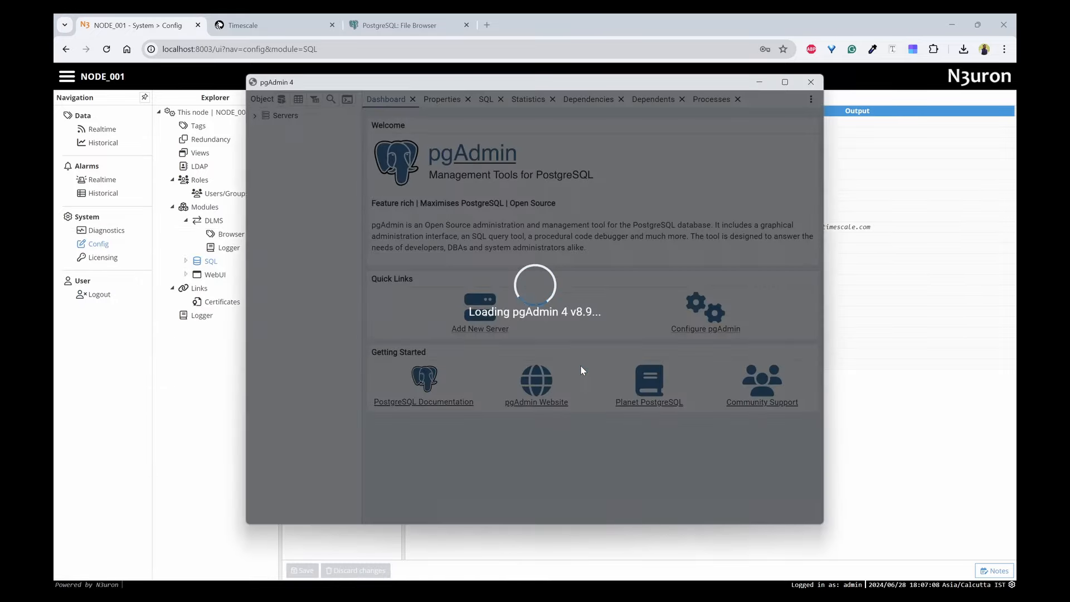
click(784, 82)
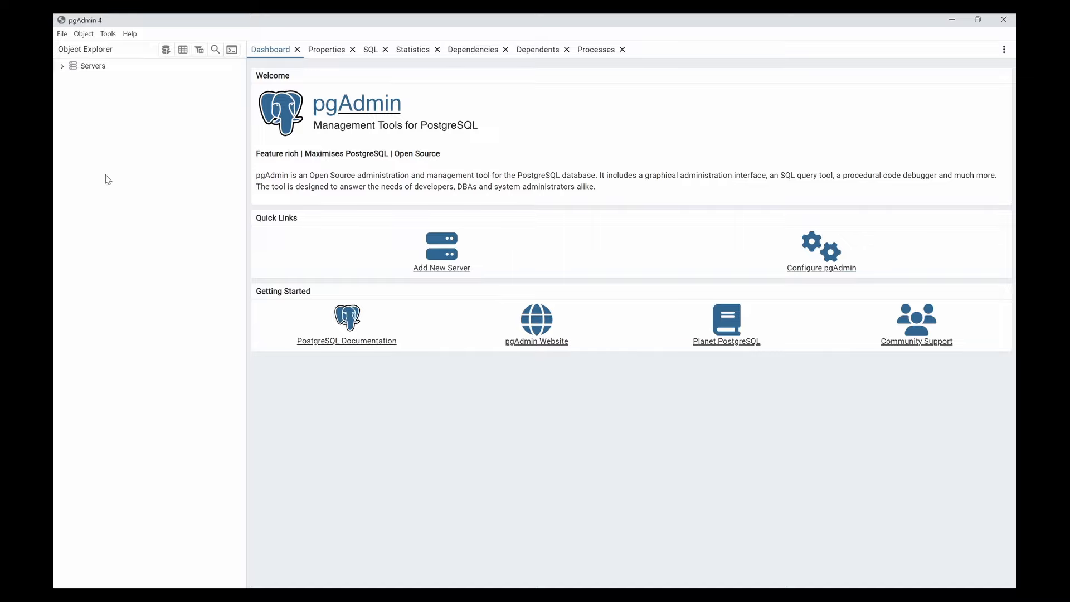
Start registering a new server in the Servers group and name it "timescalecloud".
click(63, 68)
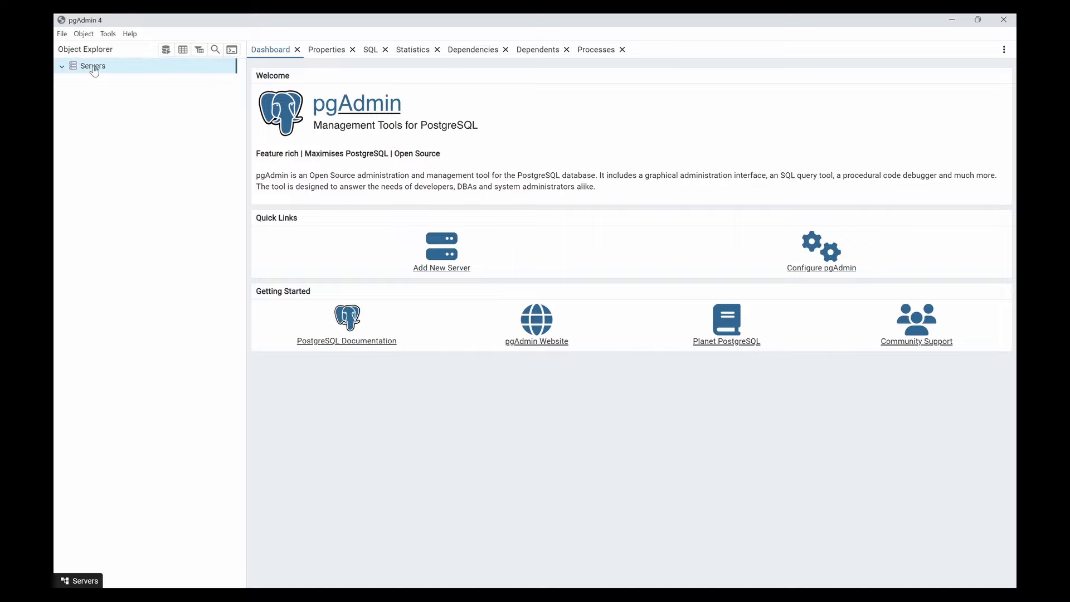
right_click(94, 72)
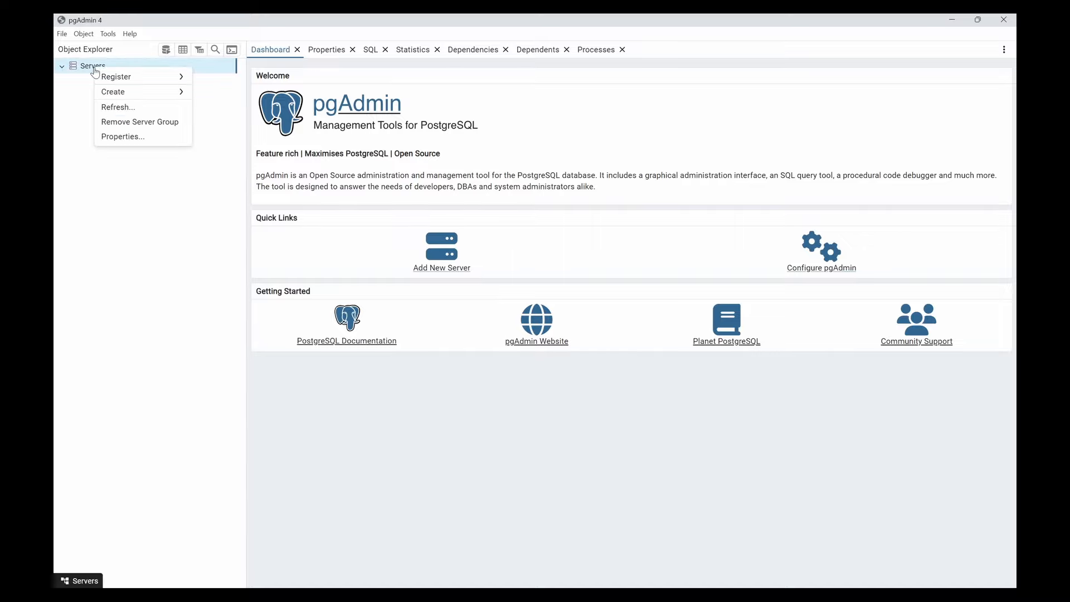
mouse_move(175, 83)
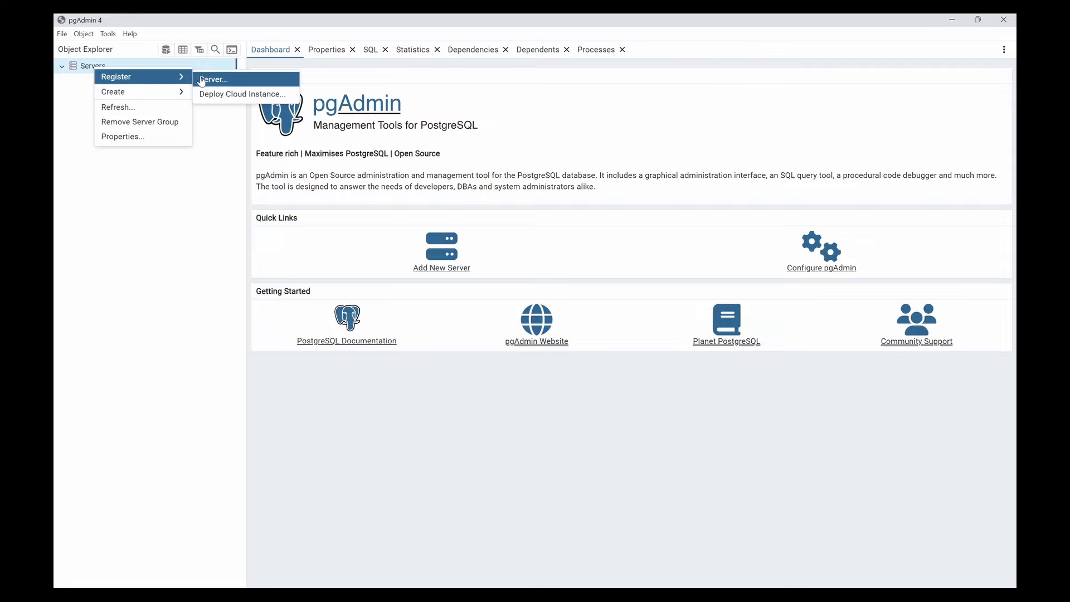
click(225, 83)
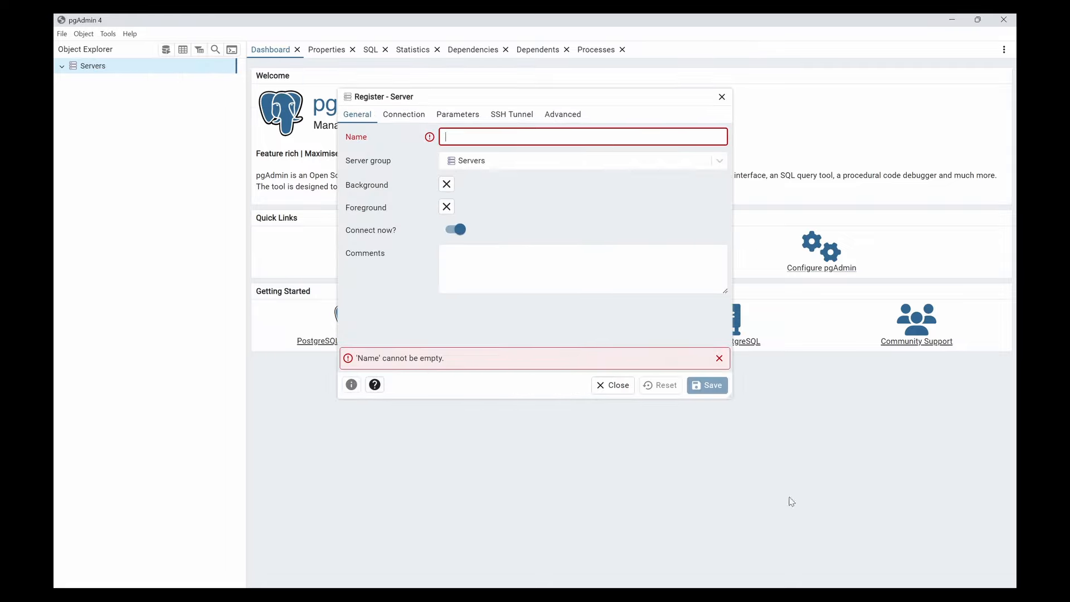
click(404, 116)
click(357, 115)
click(508, 137)
text(timescalecloud)
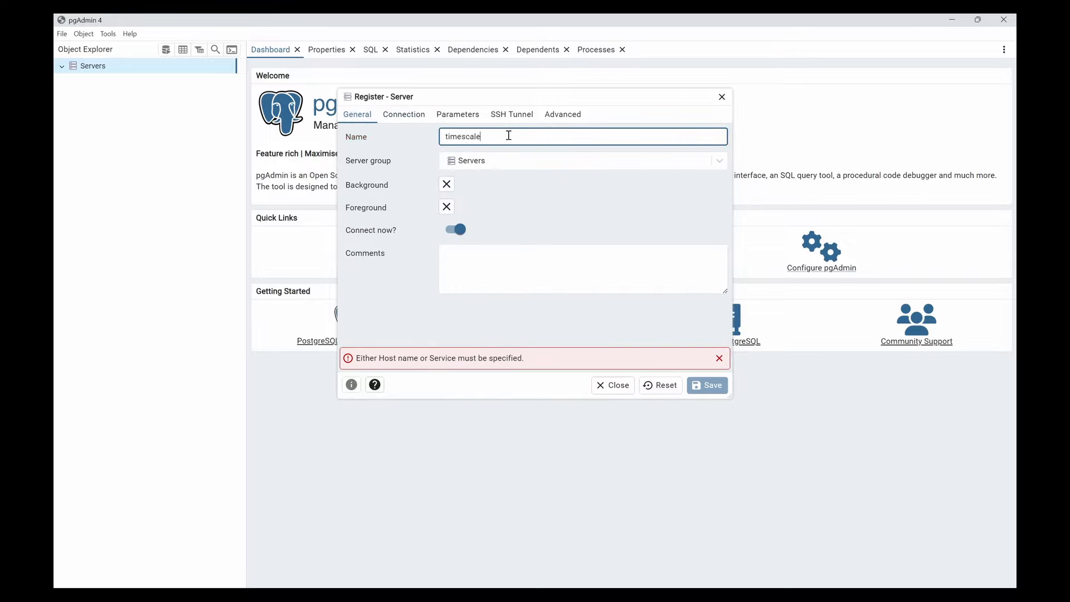
Copy the host address from timescale-ts-82331-credentials.sql in VS Code into the new server's host name in pgAdmin.
click(405, 113)
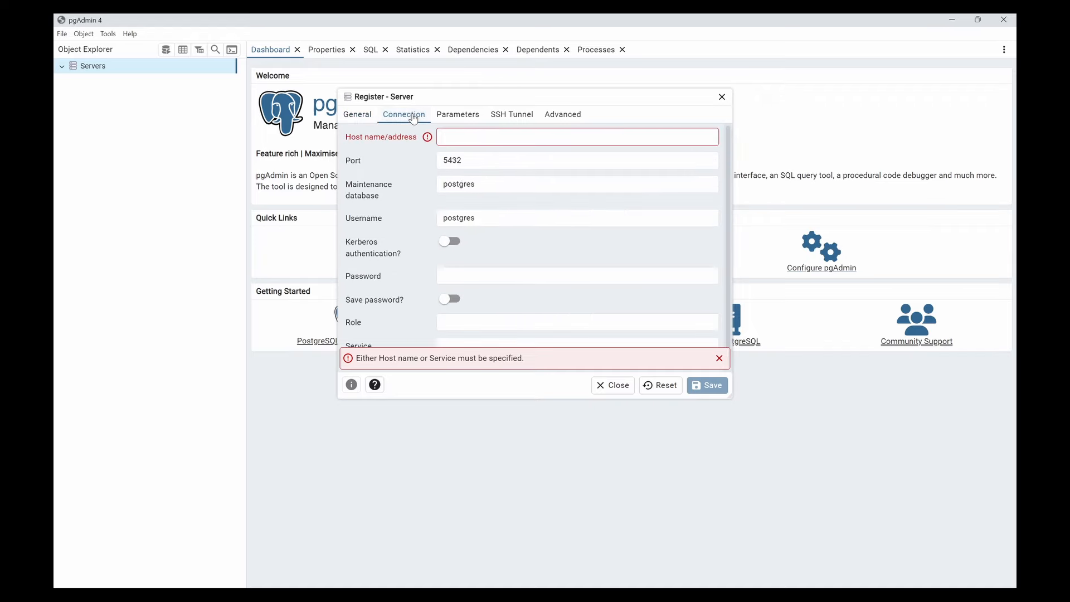
click(464, 139)
key(alt+Tab)
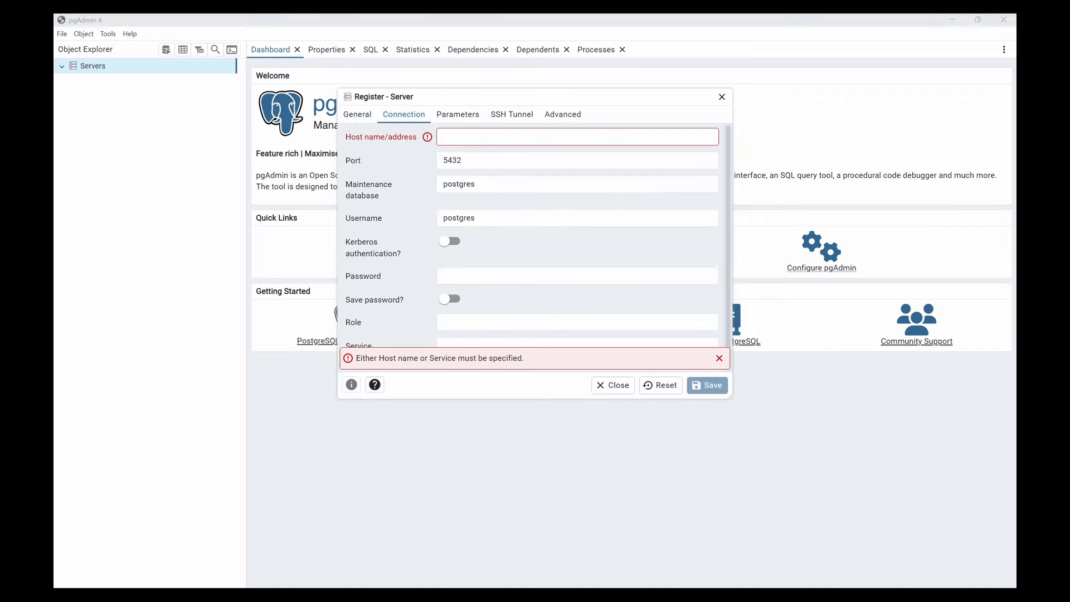
click(265, 277)
double_click(265, 277)
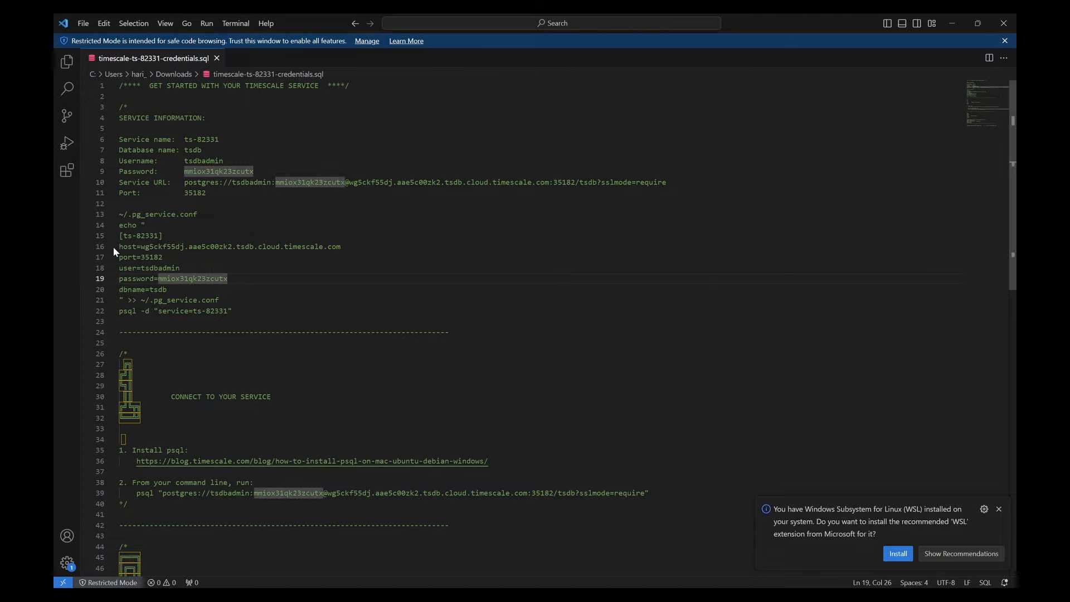
drag(341, 247, 141, 247)
key(ctrl+c)
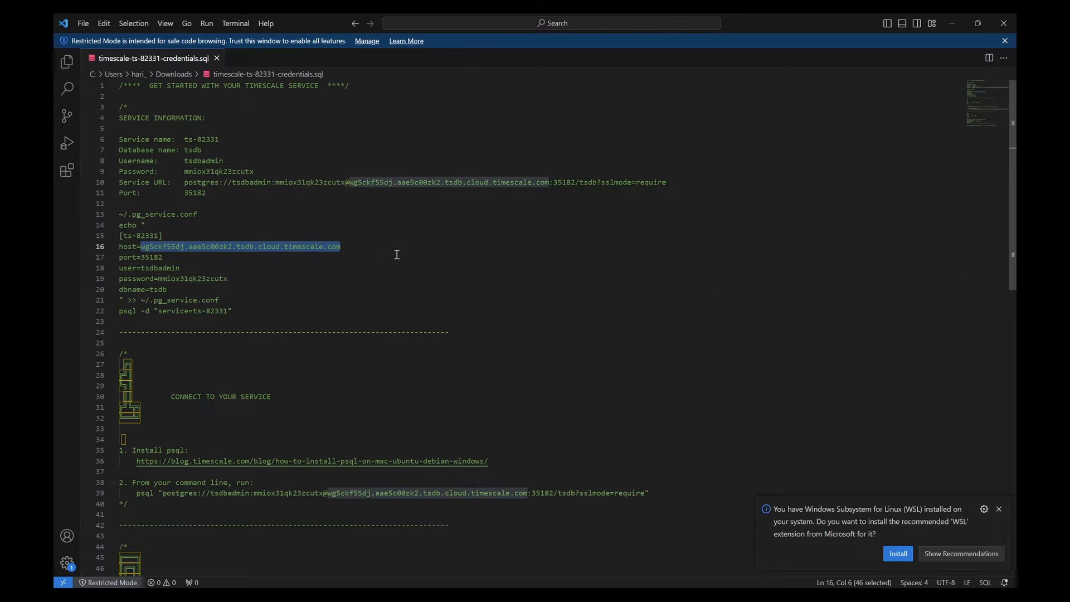
key(alt+Tab)
key(ctrl+v)
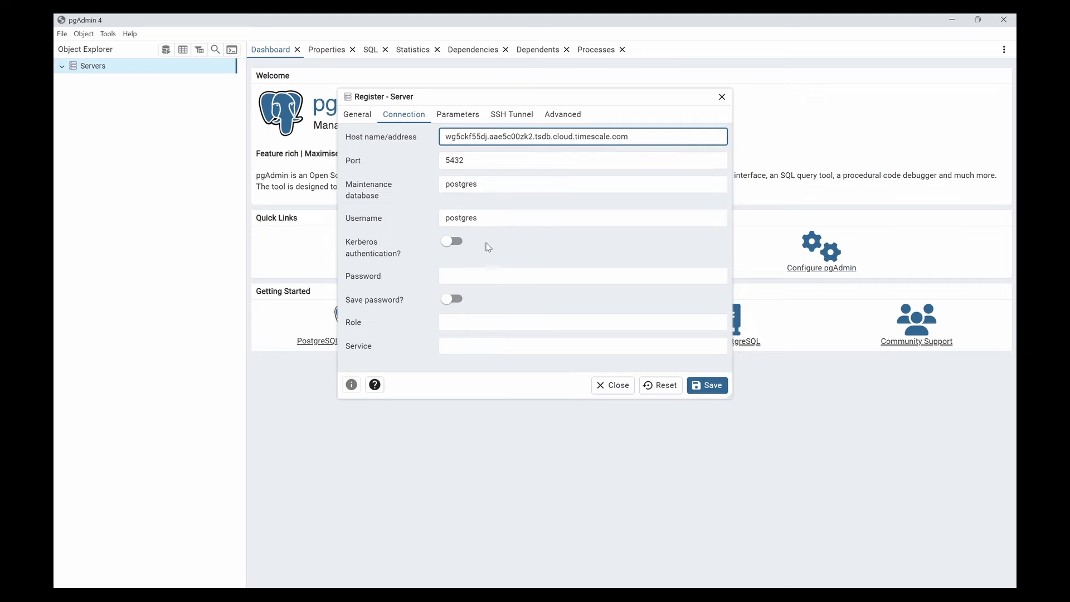
Set the new server's port to 35182, copied from the Timescale credentials file in VS Code.
key(alt+Tab)
double_click(159, 257)
key(ctrl+c)
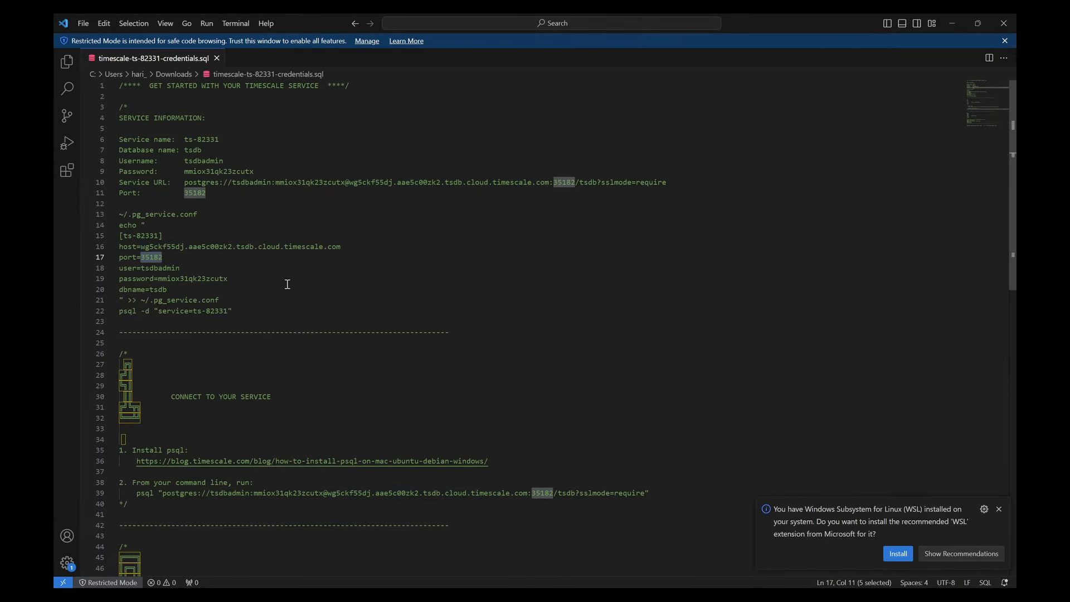
key(alt+Tab)
key(Tab)
key(ctrl+v)
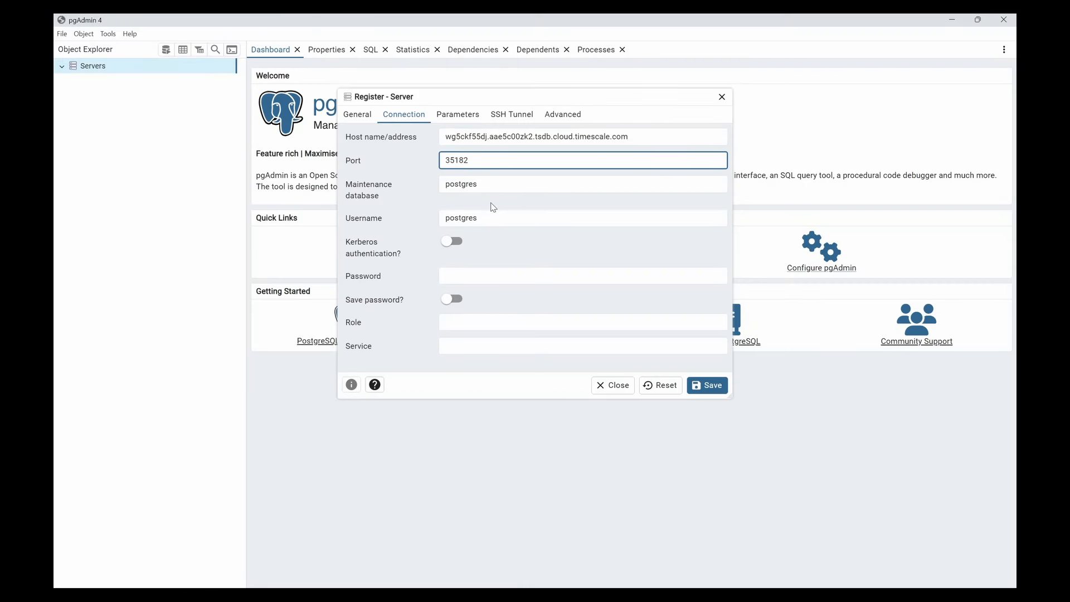
Look up the database name in the VS Code credentials file and set the server's maintenance database to tsdb.
key(alt+Tab)
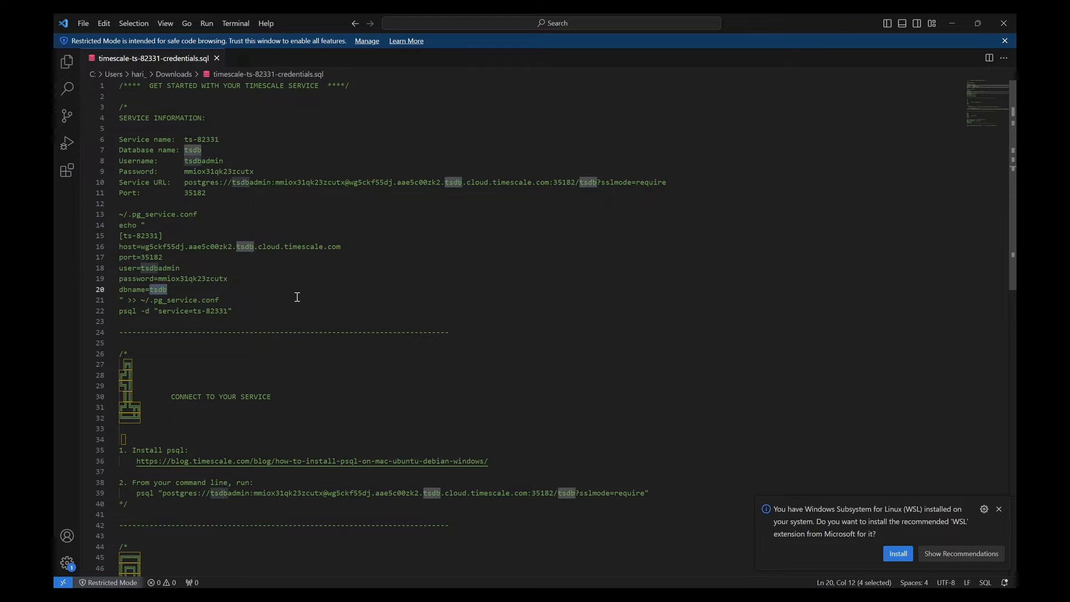
key(alt+Tab)
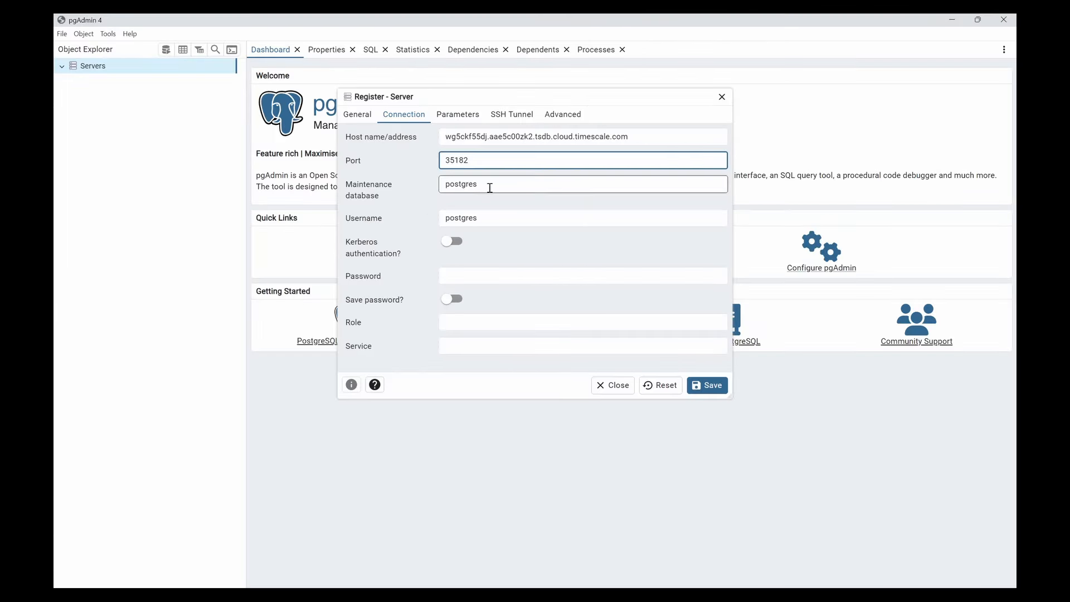
drag(491, 186, 378, 185)
text(tsdb)
Set the server's username to tsdbadmin, copied from the credentials file in VS Code.
click(573, 215)
key(alt+Tab)
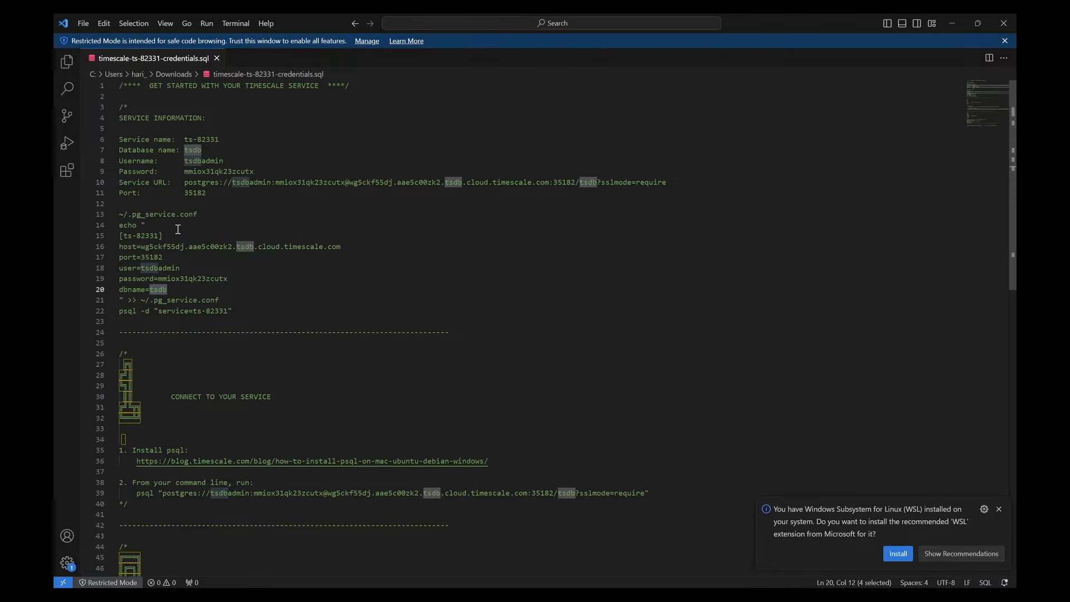
double_click(209, 161)
key(ctrl+c)
key(alt+Tab)
key(ctrl+v)
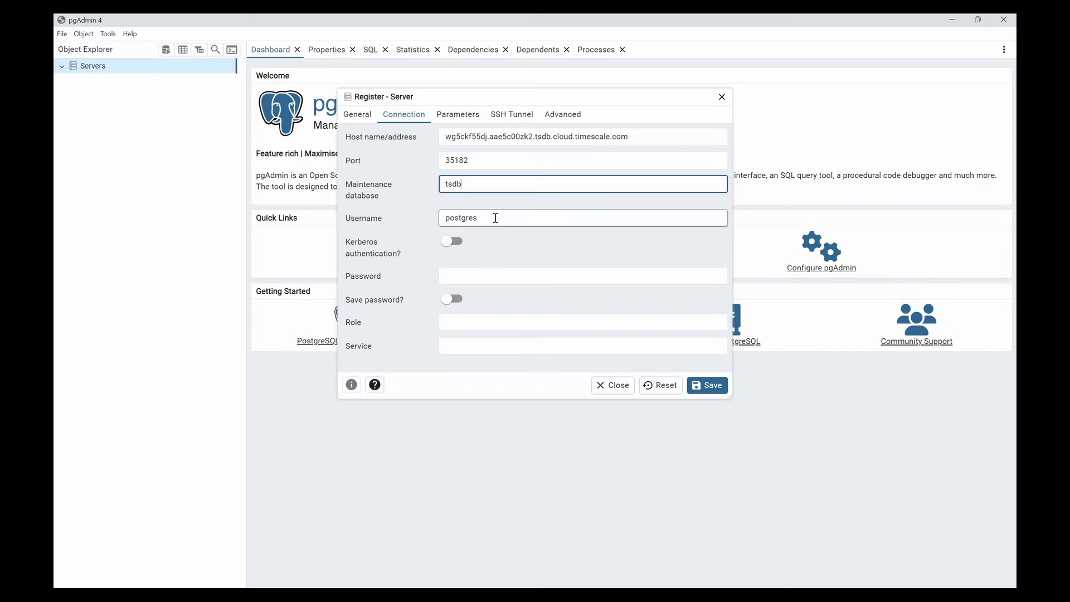
Paste the service password from the credentials file into the server's password field, enable password saving, and save the registration.
key(alt+Tab)
double_click(192, 172)
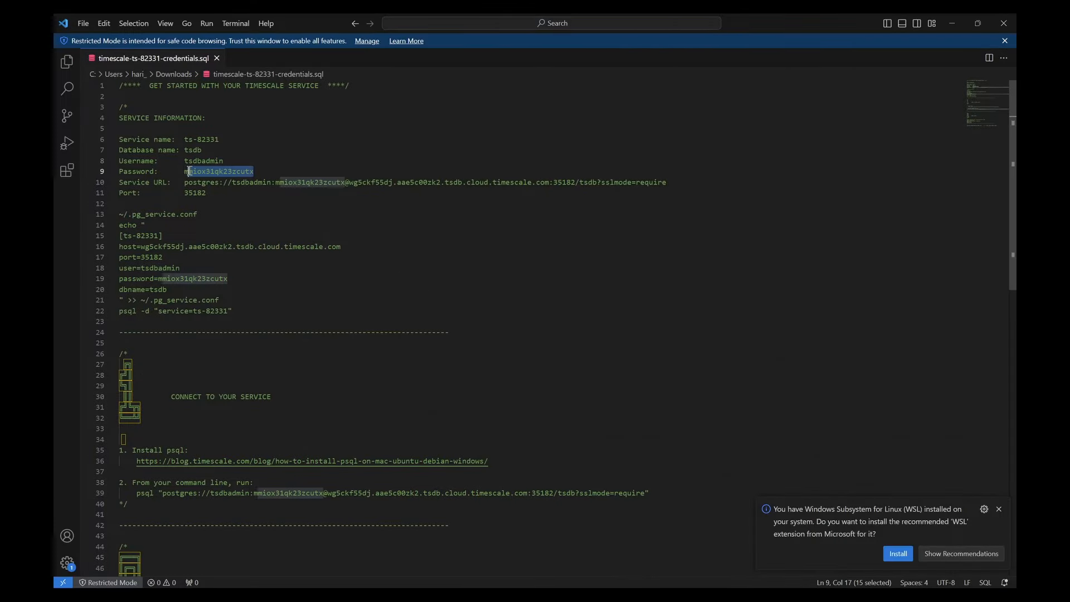
key(ctrl+c)
key(alt+Tab)
click(482, 277)
key(ctrl+v)
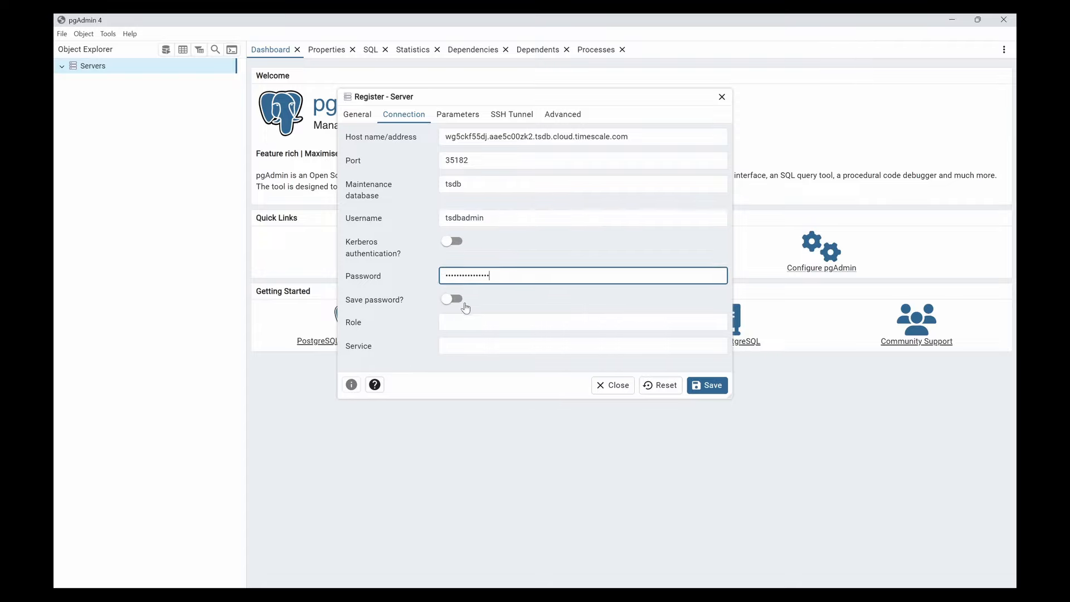
click(453, 299)
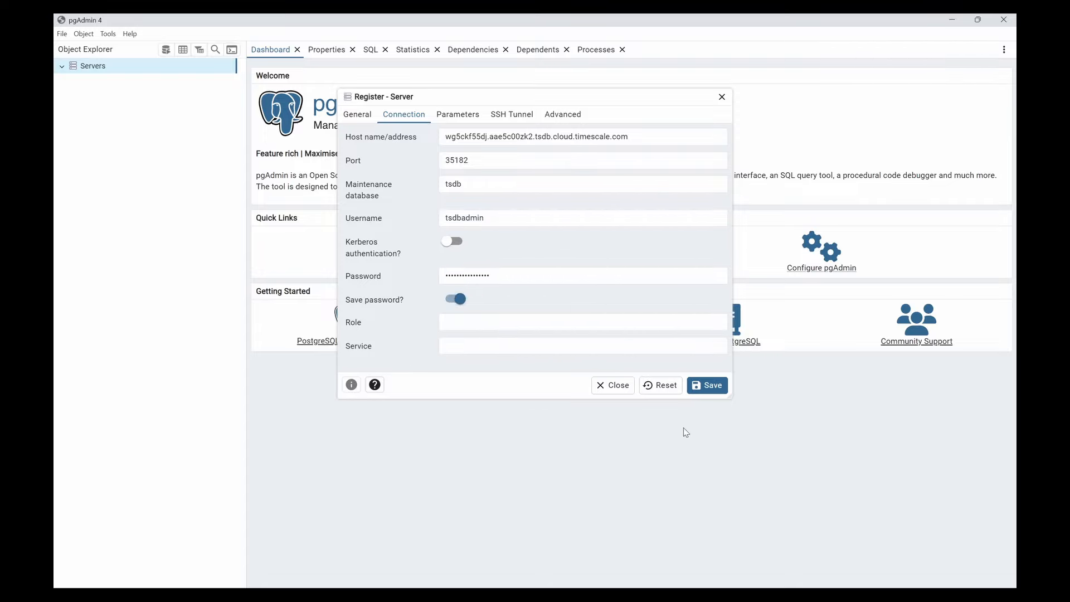
click(707, 386)
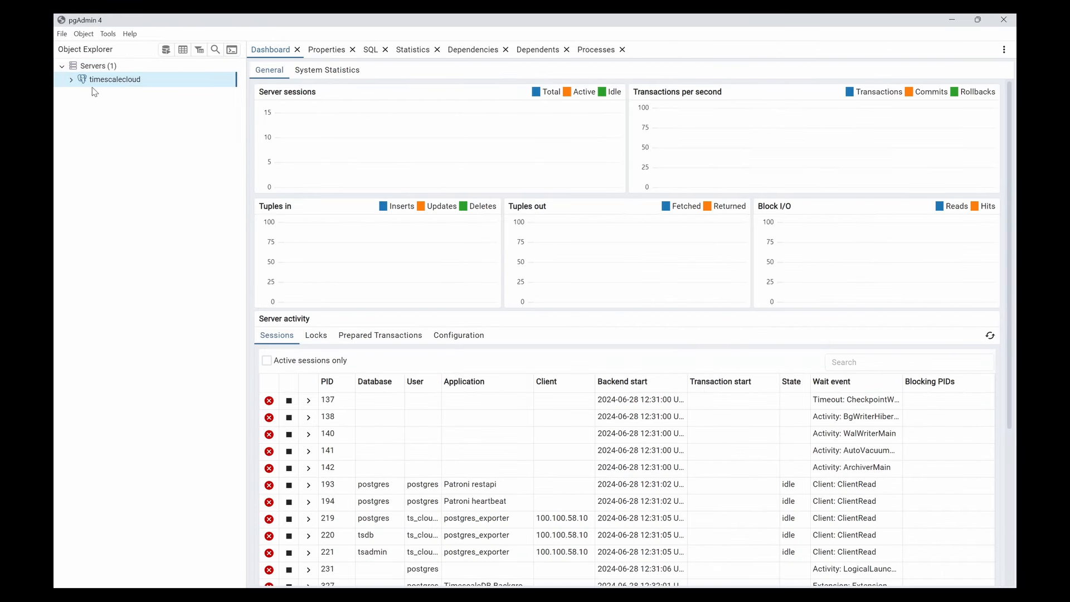
Browse the timescalecloud server to the history table in the public schema of the tsdb database.
click(72, 80)
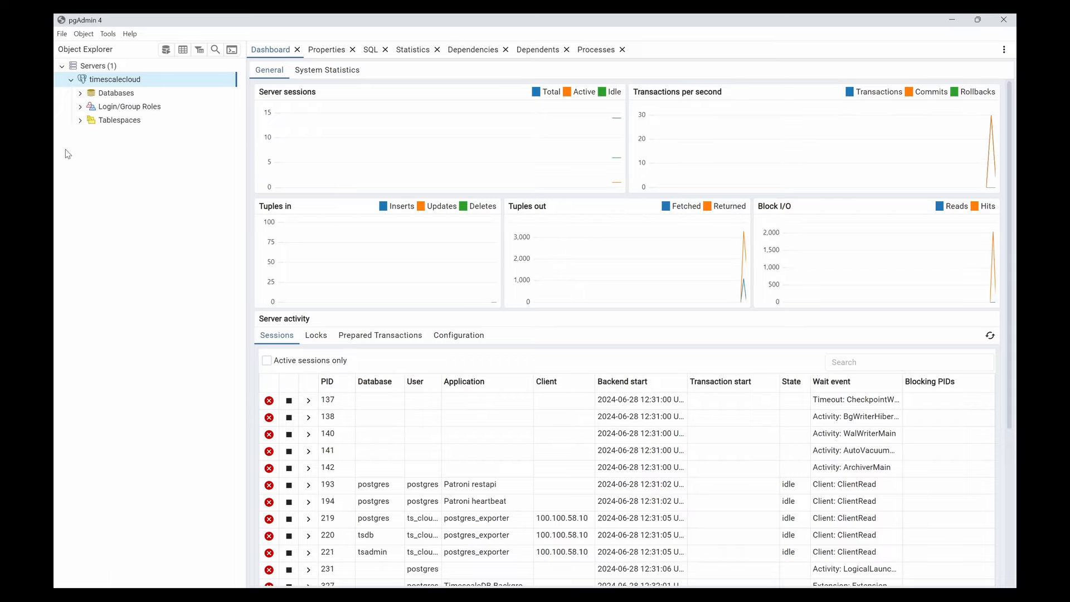
click(82, 93)
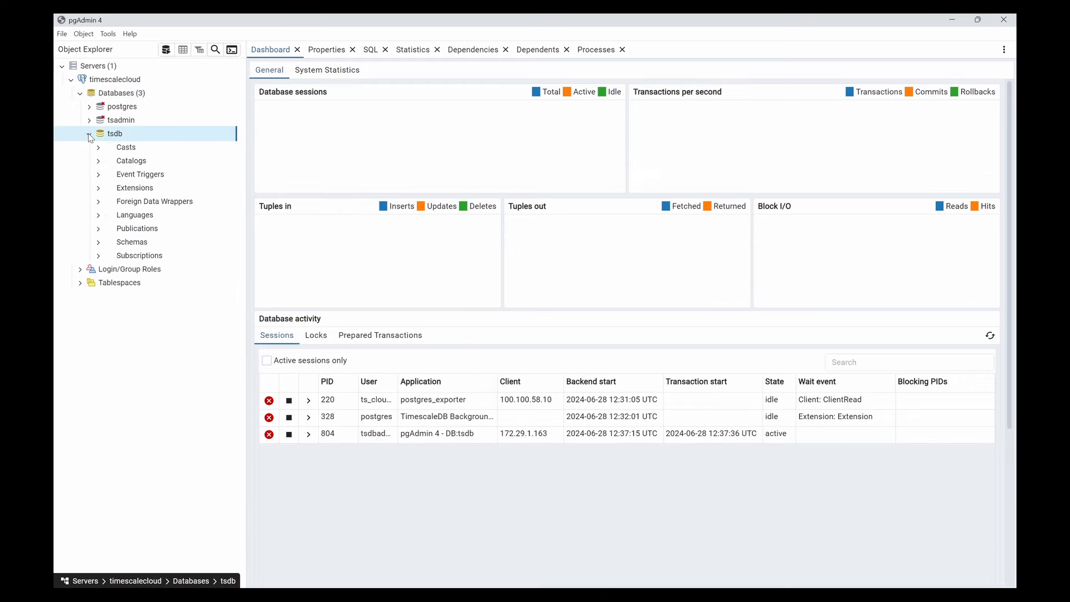
click(99, 242)
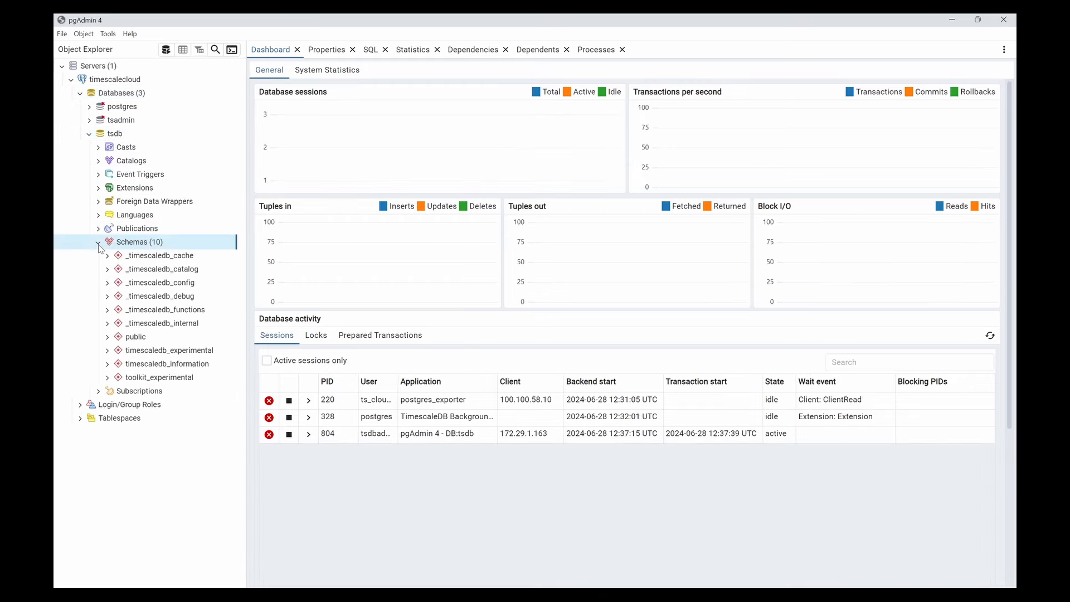
click(108, 336)
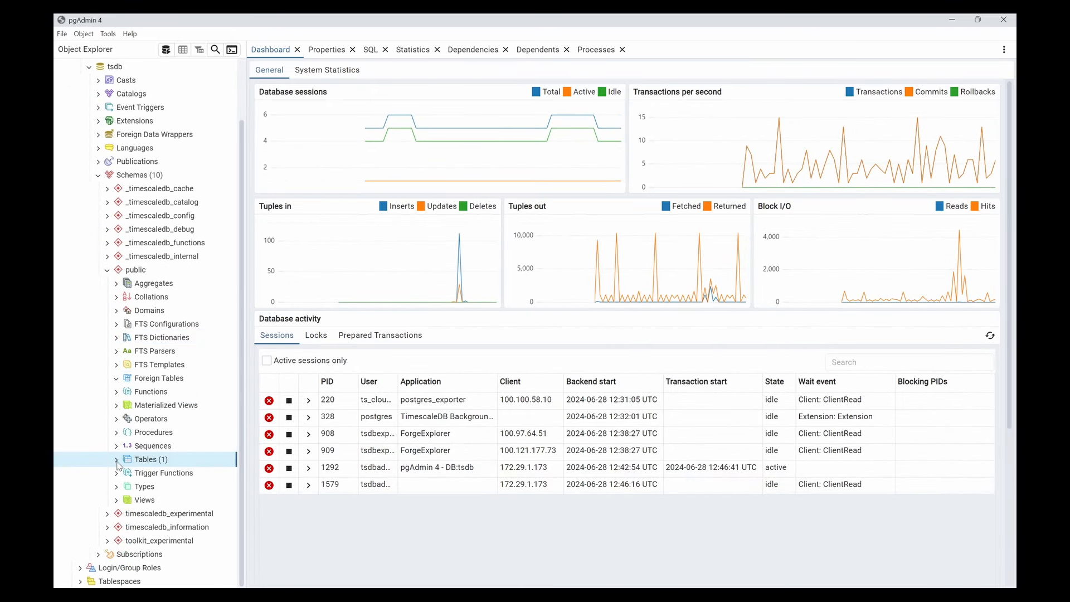
click(117, 460)
click(161, 475)
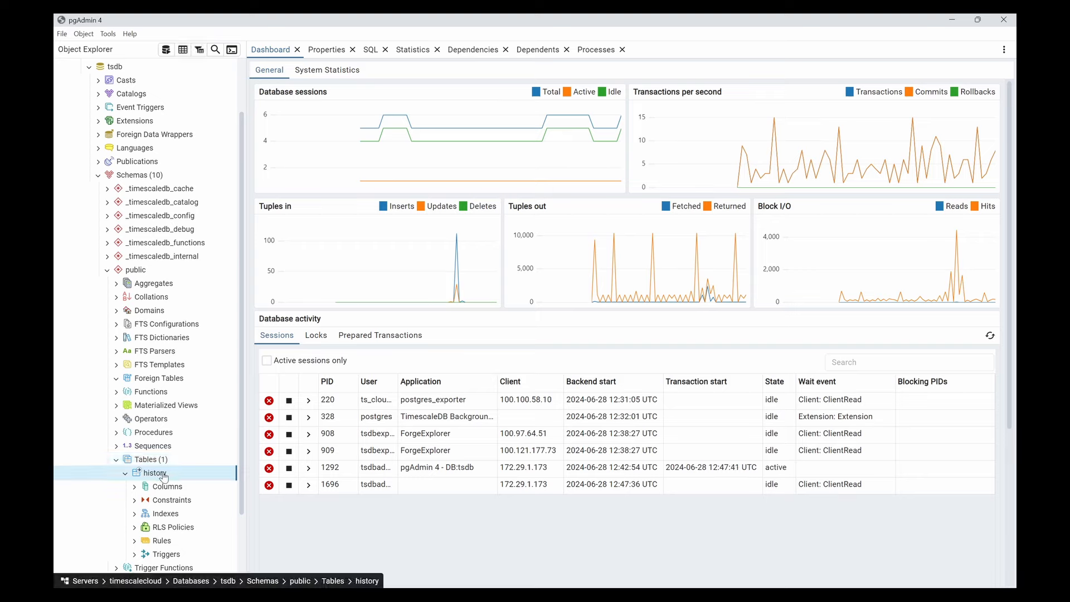
Count the rows of the history table, and generate and run a SELECT script for it.
right_click(163, 477)
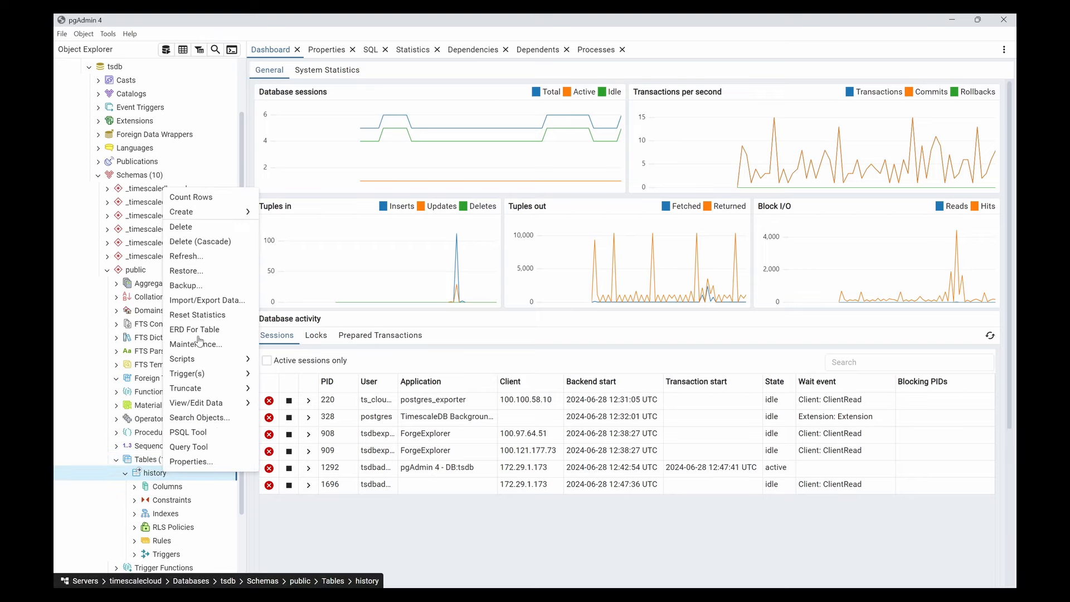
click(226, 200)
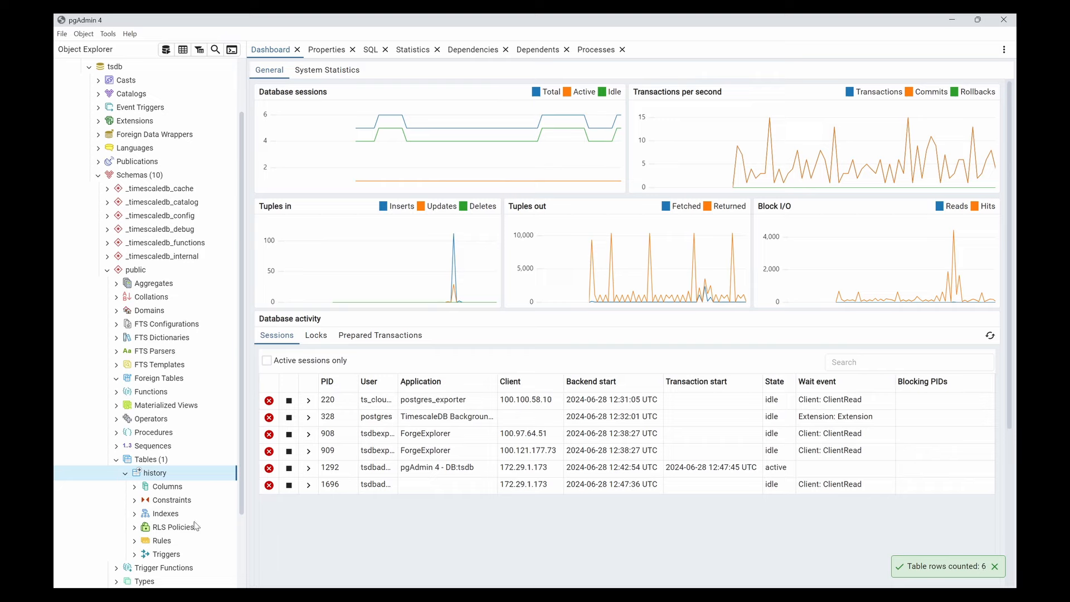
right_click(155, 478)
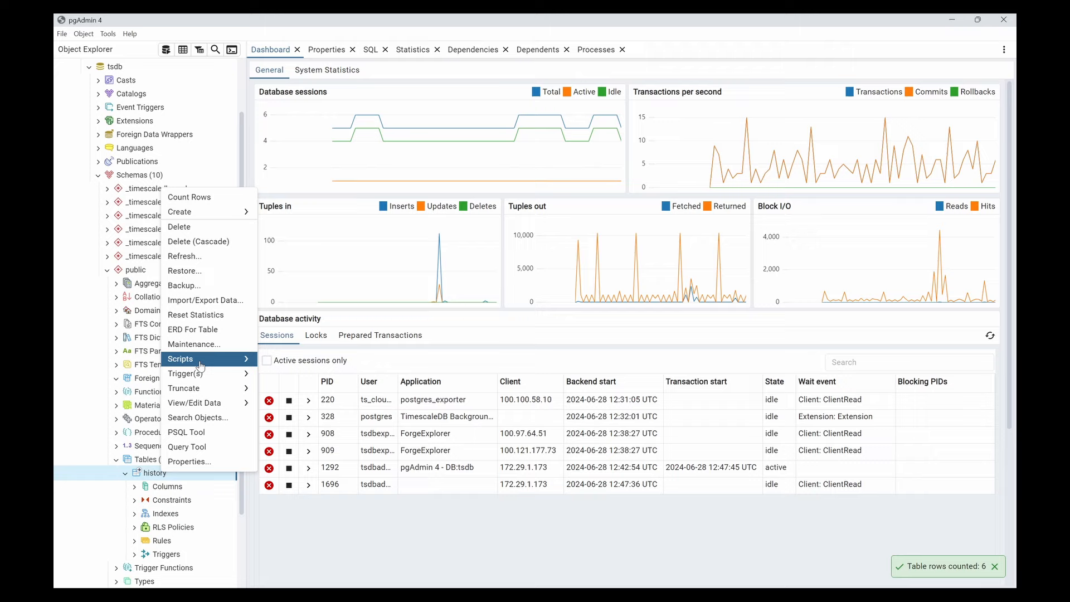
mouse_move(201, 366)
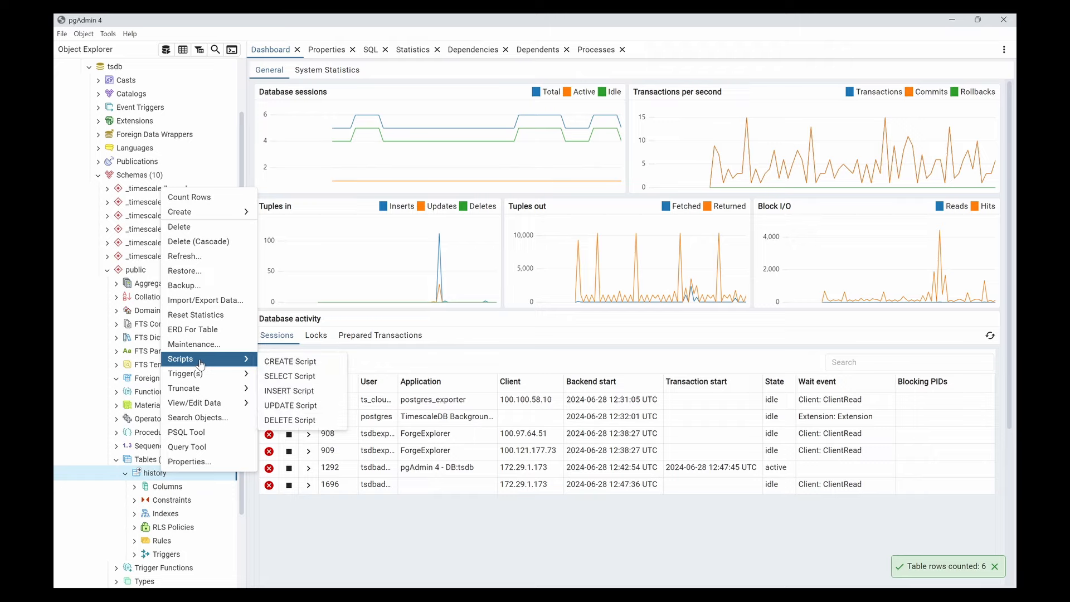
click(300, 376)
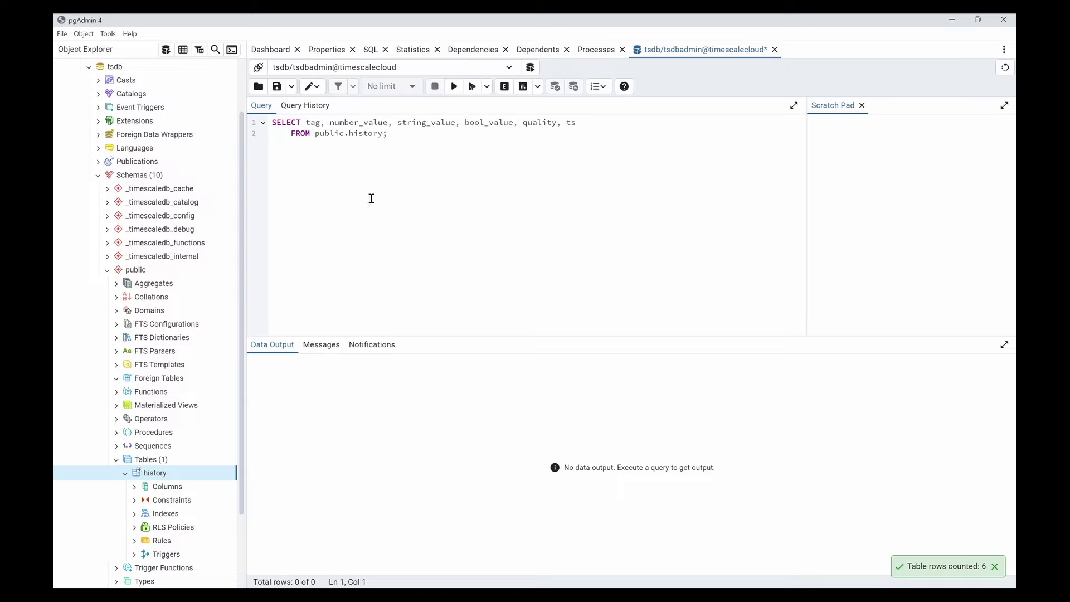
click(457, 91)
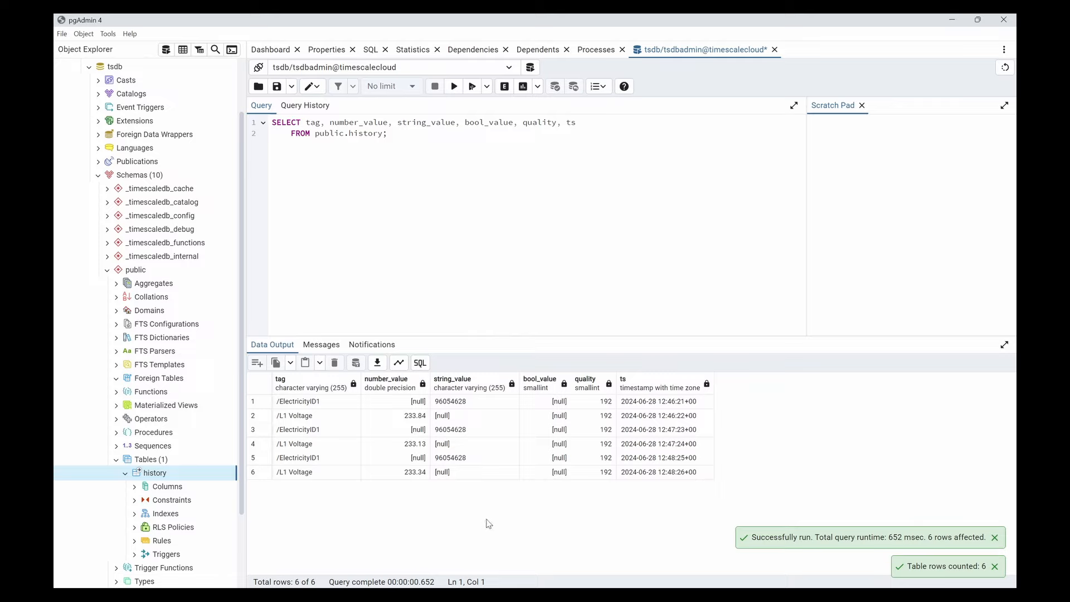
Examine the number and string values stored for the /ElectricityID1 and /L1 Voltage tags in the query output.
click(331, 402)
click(427, 401)
click(462, 401)
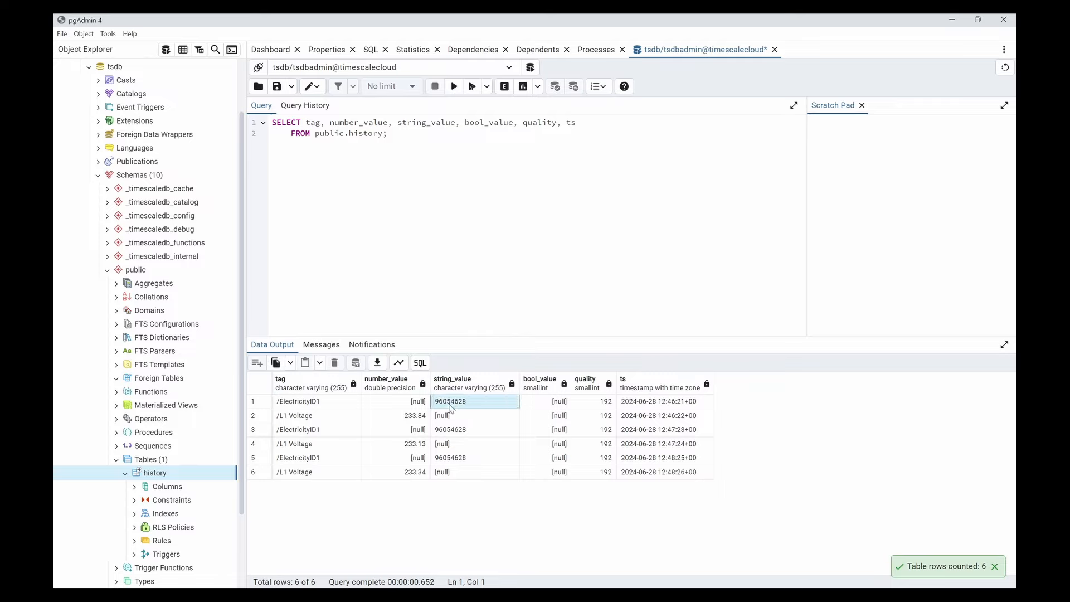
click(316, 417)
click(411, 419)
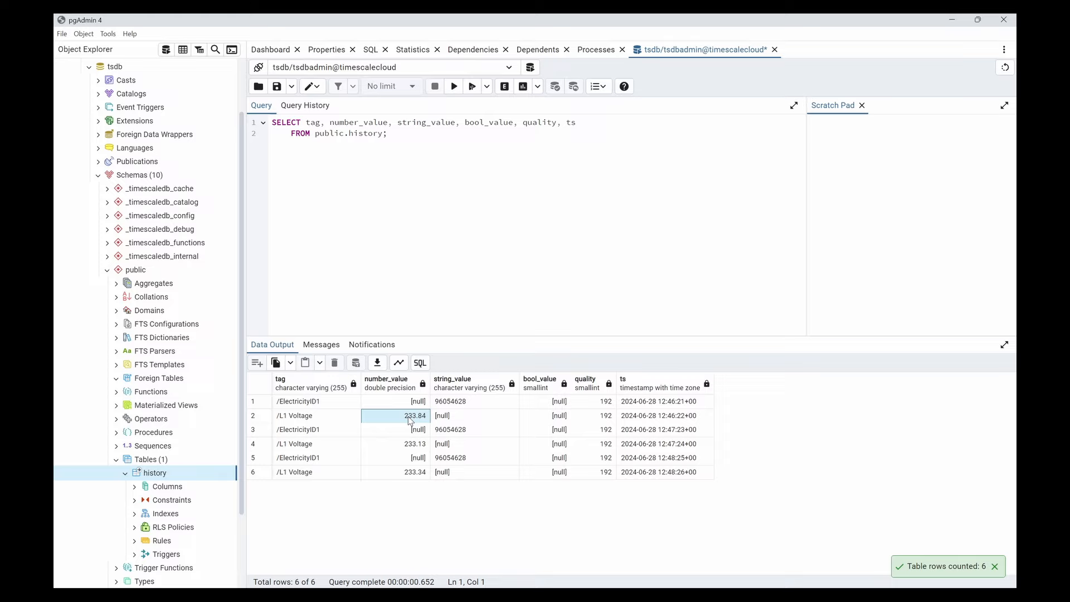
click(311, 448)
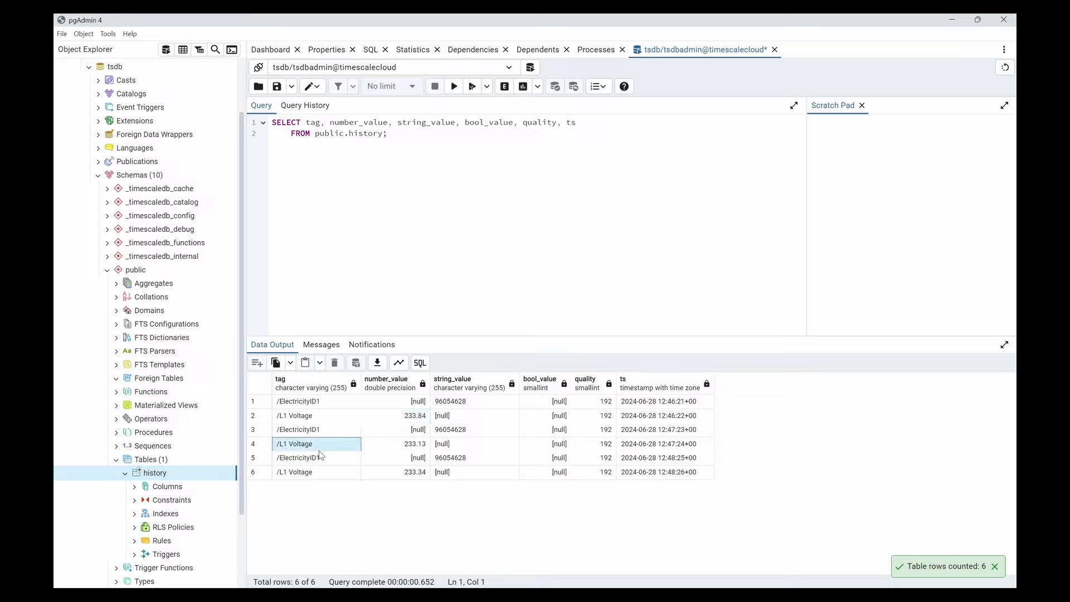
click(415, 459)
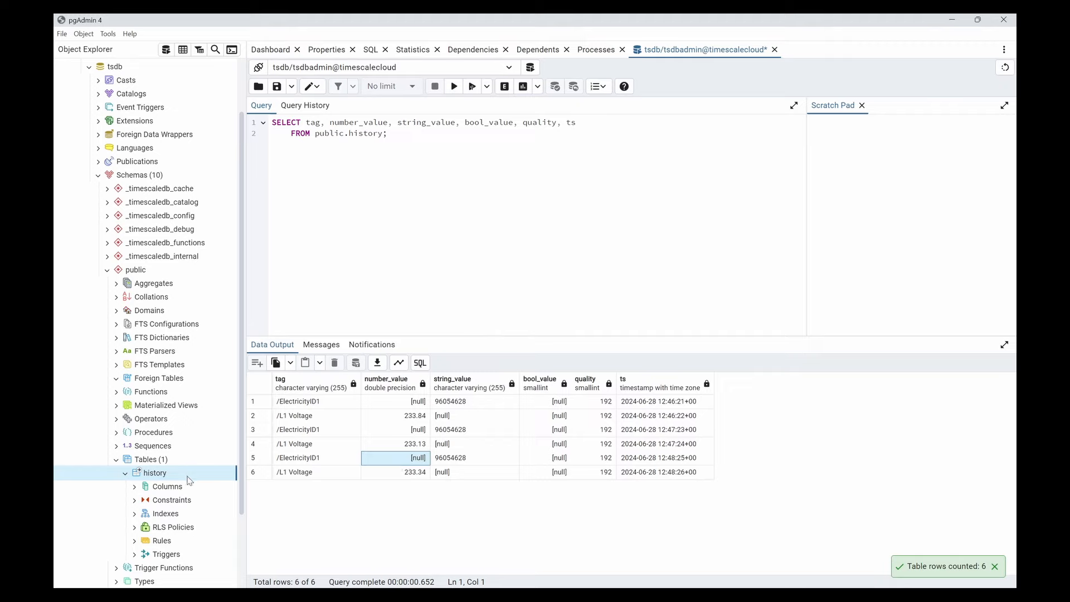
Recount the history table's rows and rerun the SELECT query to check for new records.
right_click(166, 475)
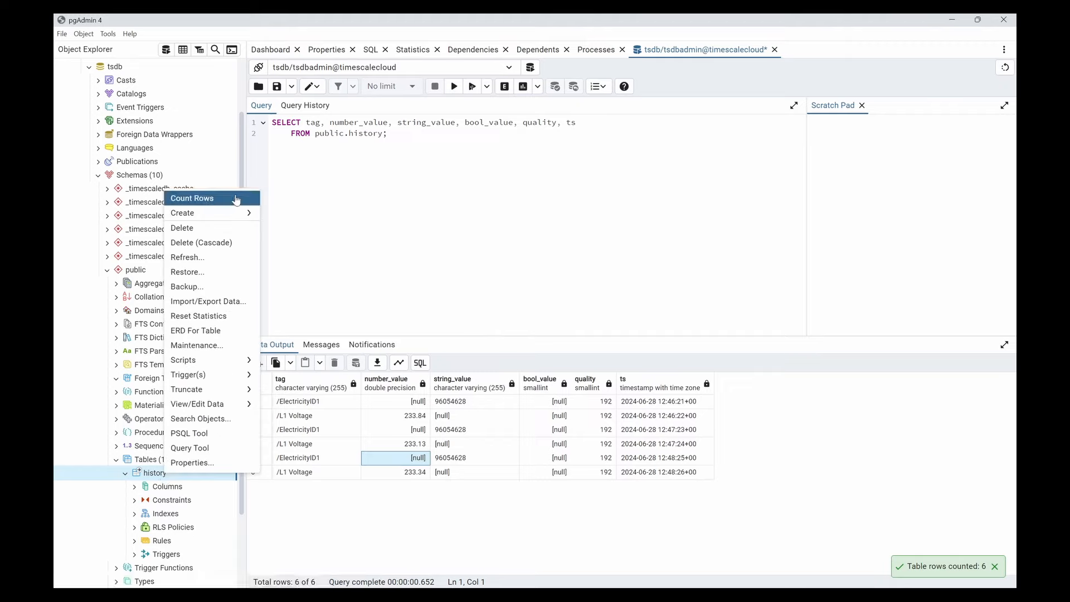
click(203, 198)
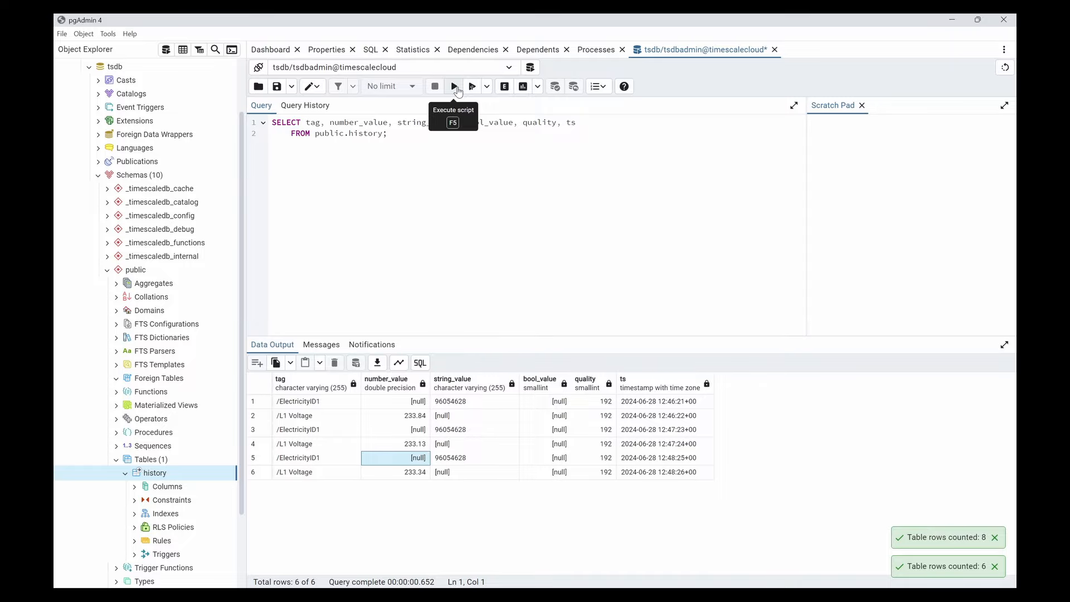
click(454, 87)
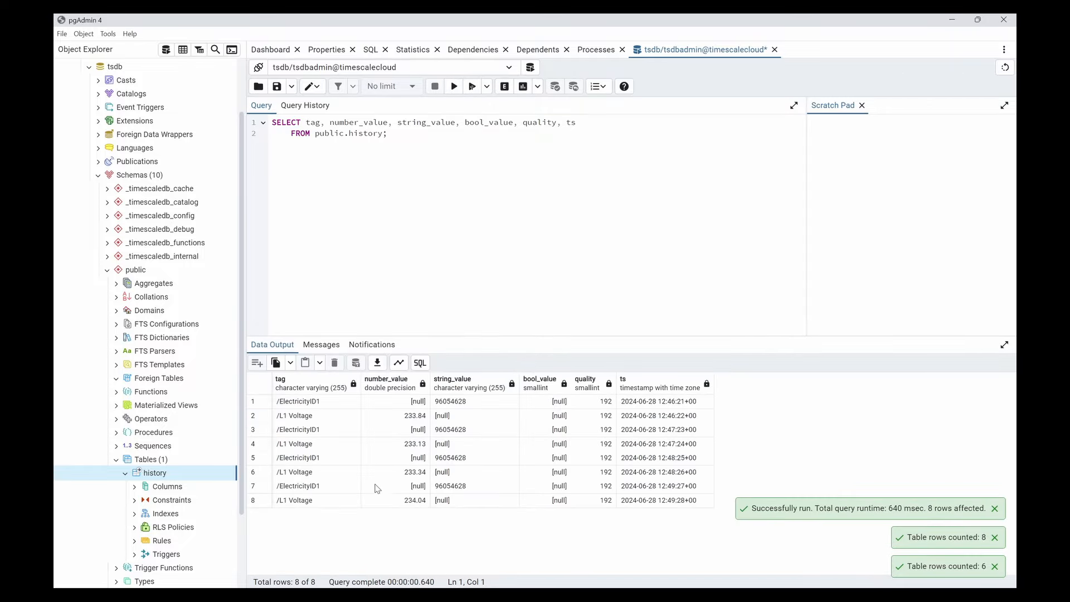